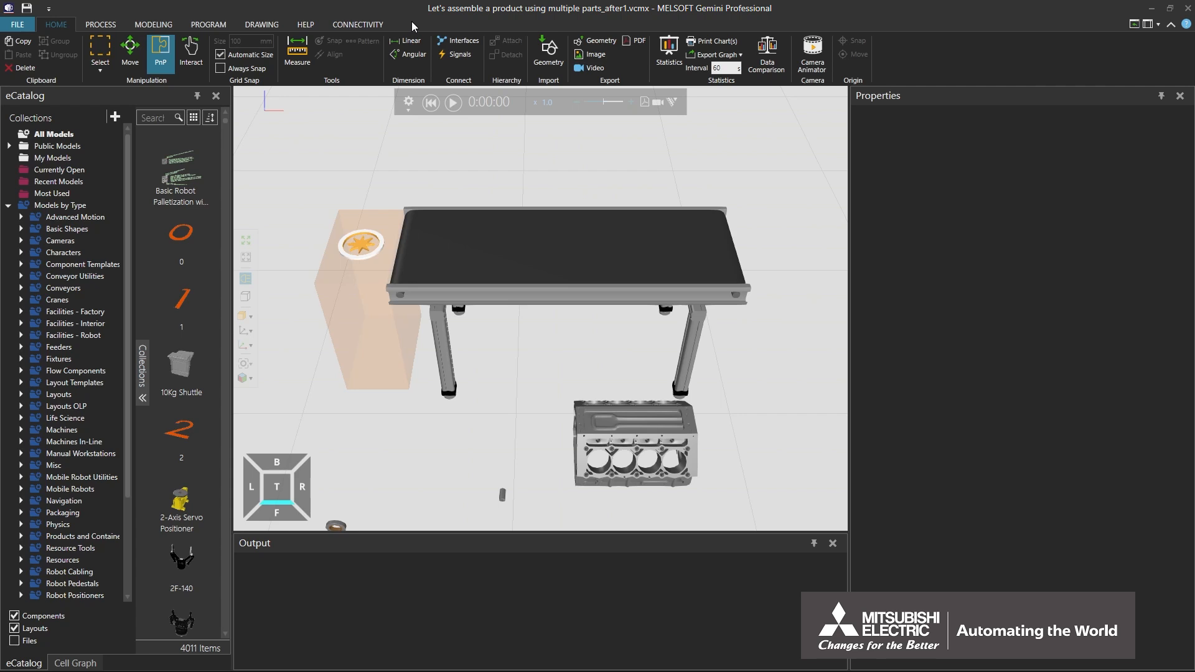
- Add a Process Node from the Flow Components collection to the layout, behind the conveyor
{"action": "left_click", "coordinate": [101, 24]}
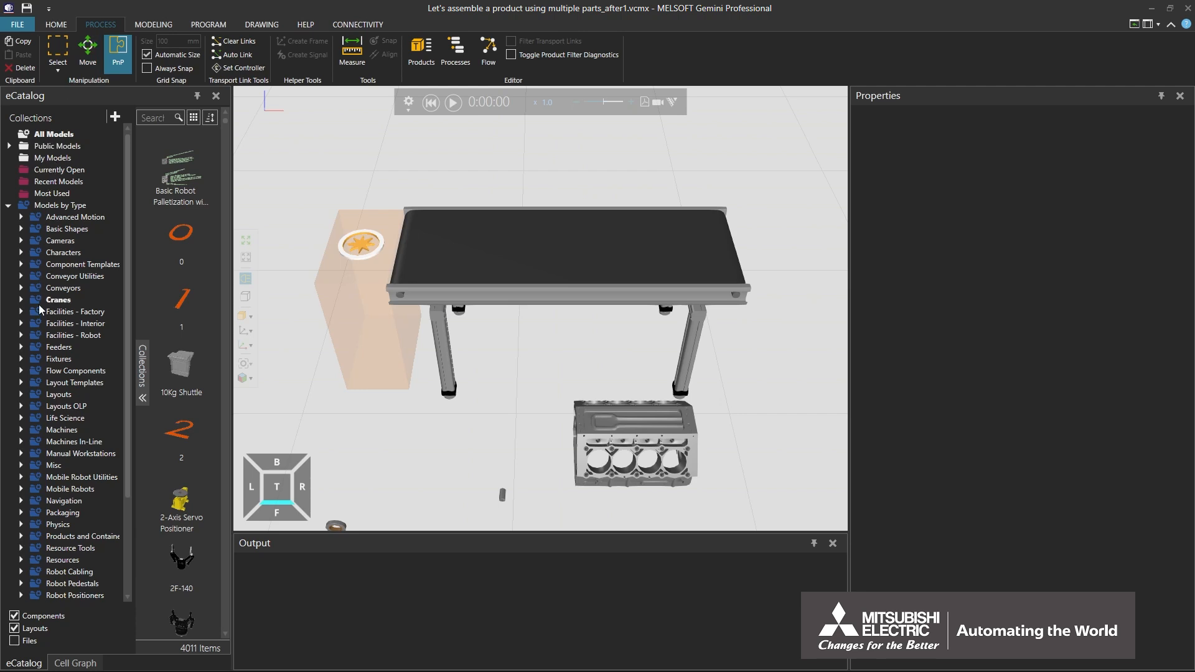
{"action": "left_click", "coordinate": [49, 372]}
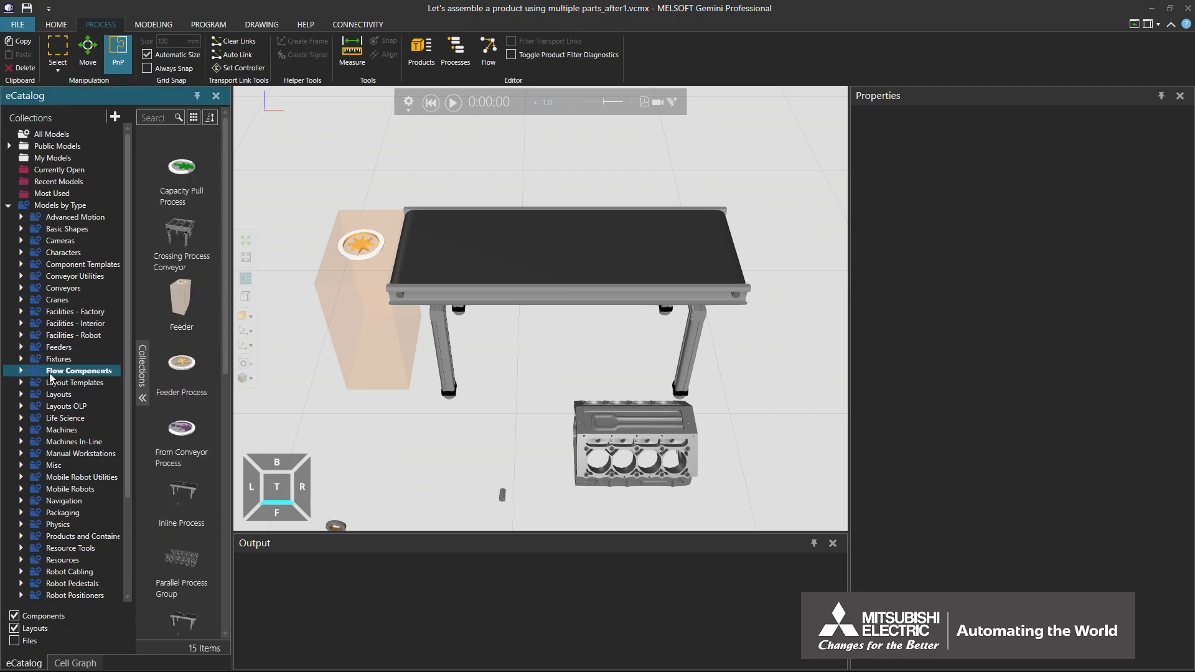
{"action": "scroll", "coordinate": [228, 368], "scroll_direction": "down", "scroll_amount": 5}
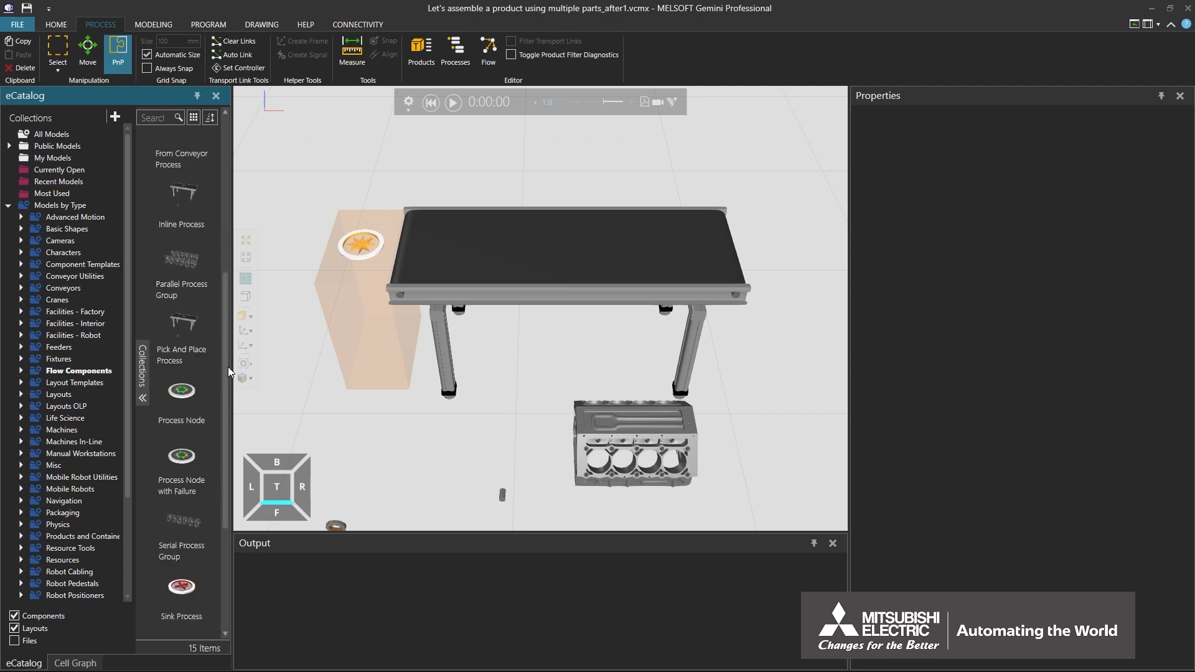
{"action": "scroll", "coordinate": [228, 367], "scroll_direction": "down", "scroll_amount": 1}
{"action": "left_click_drag", "start_coordinate": [535, 188], "coordinate": [555, 178]}
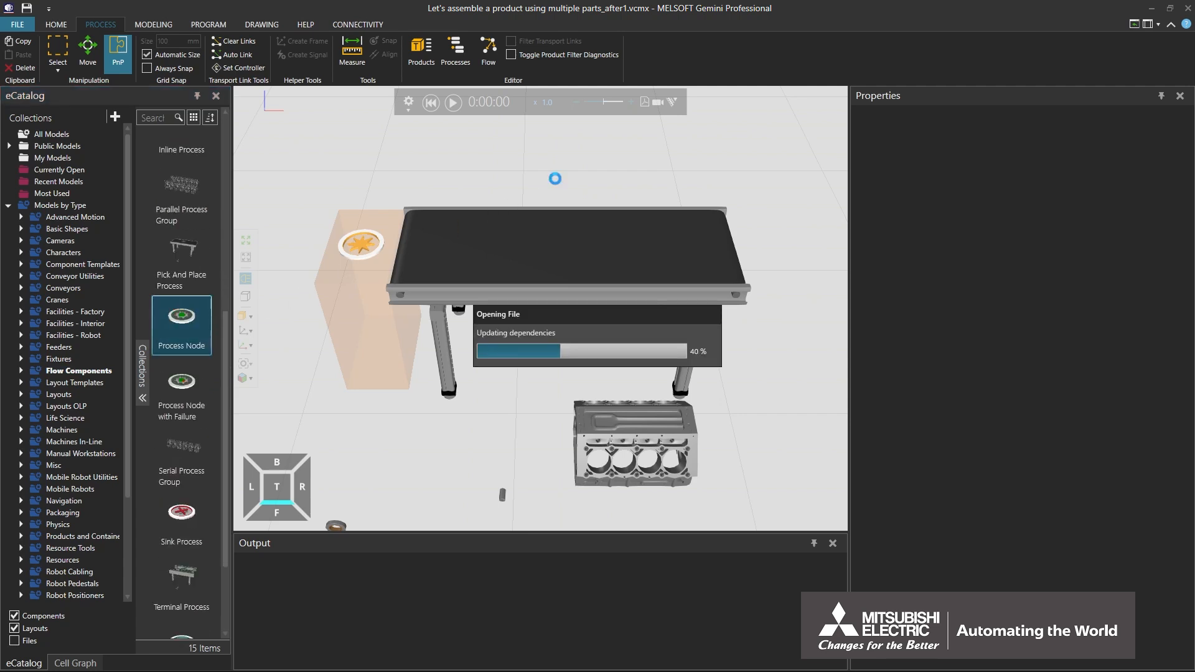
{"action": "scroll", "coordinate": [555, 178], "scroll_direction": "down", "scroll_amount": 2}
{"action": "middle_click_drag", "start_coordinate": [555, 178], "coordinate": [551, 262]}
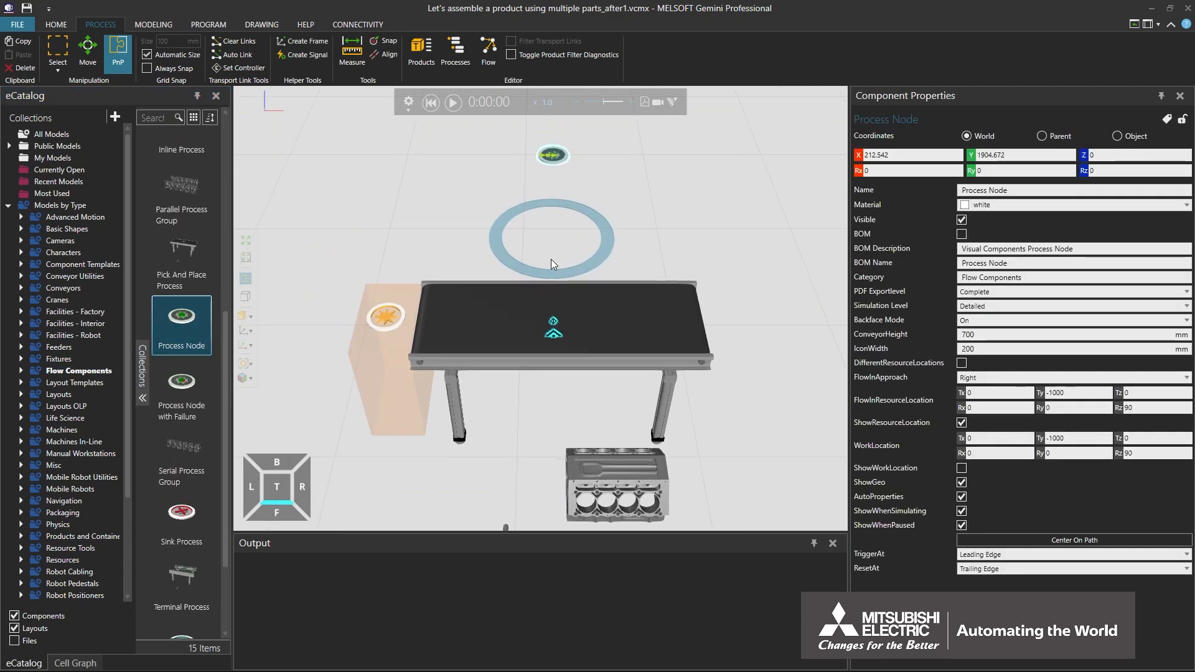
- Move the Process Node onto the conveyor belt near the Feeder, and delete the Feeder
{"action": "left_click", "coordinate": [125, 52]}
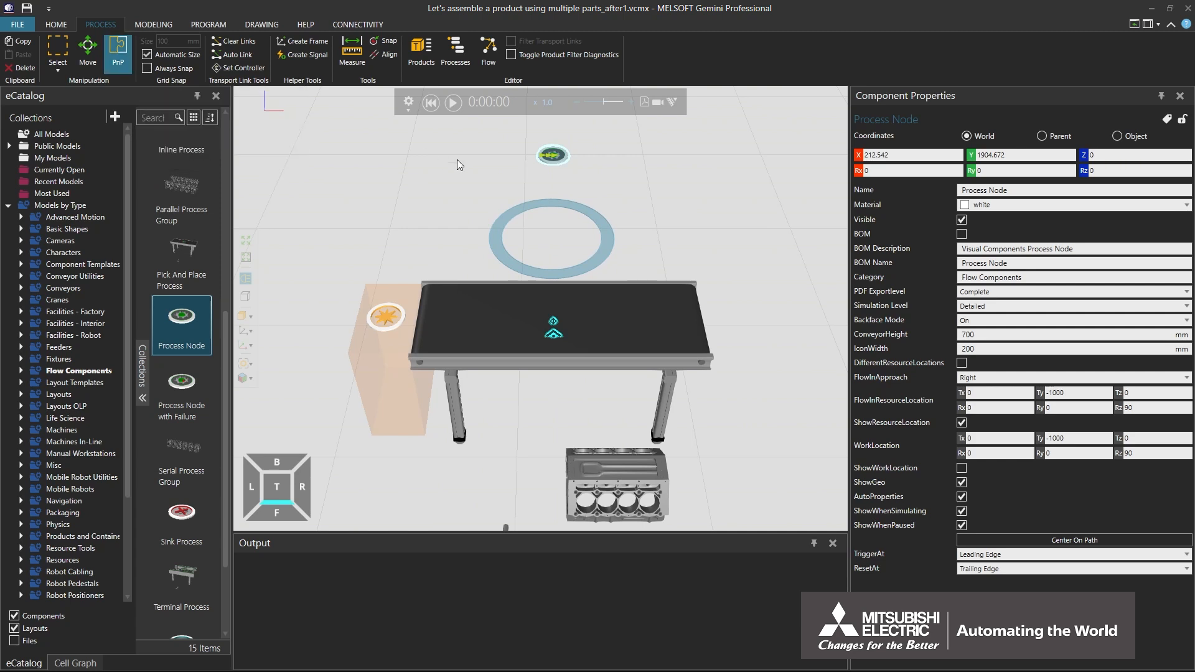
{"action": "left_click_drag", "start_coordinate": [552, 156], "coordinate": [515, 277]}
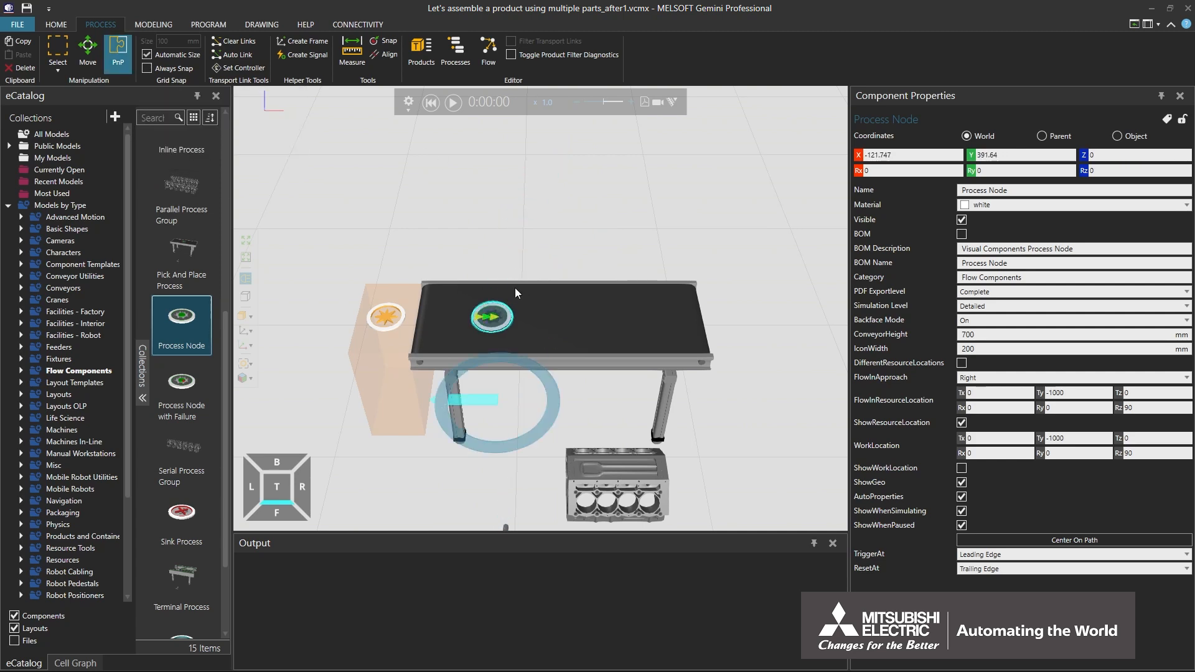
{"action": "left_click", "coordinate": [370, 353]}
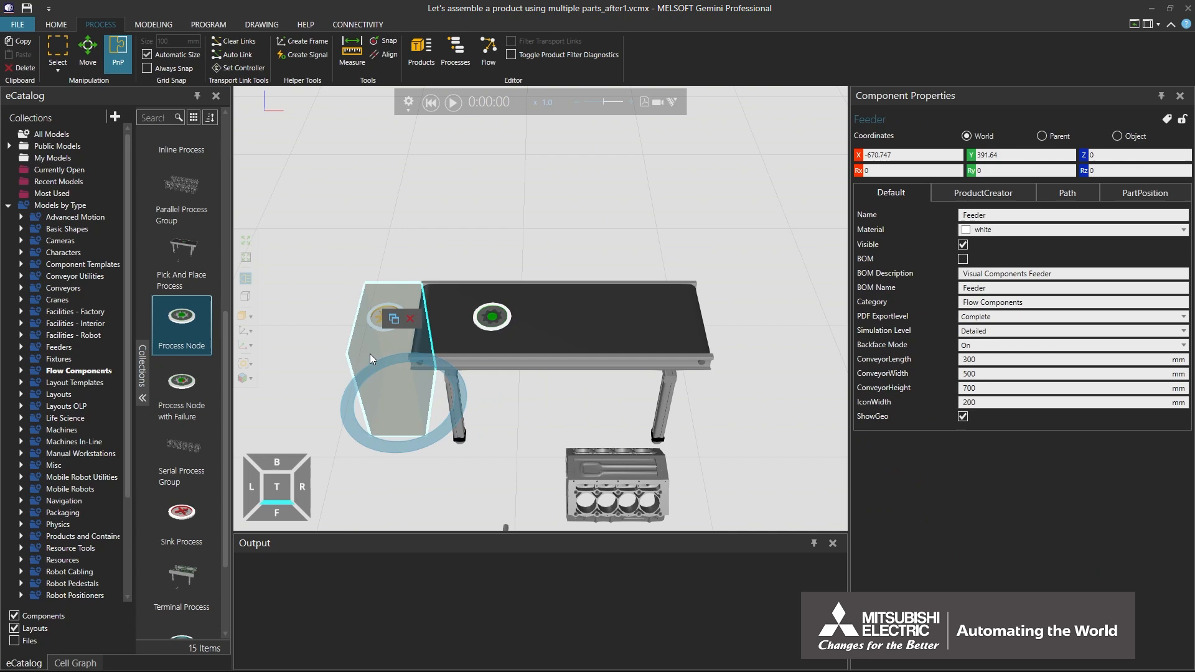
{"action": "left_click", "coordinate": [412, 318]}
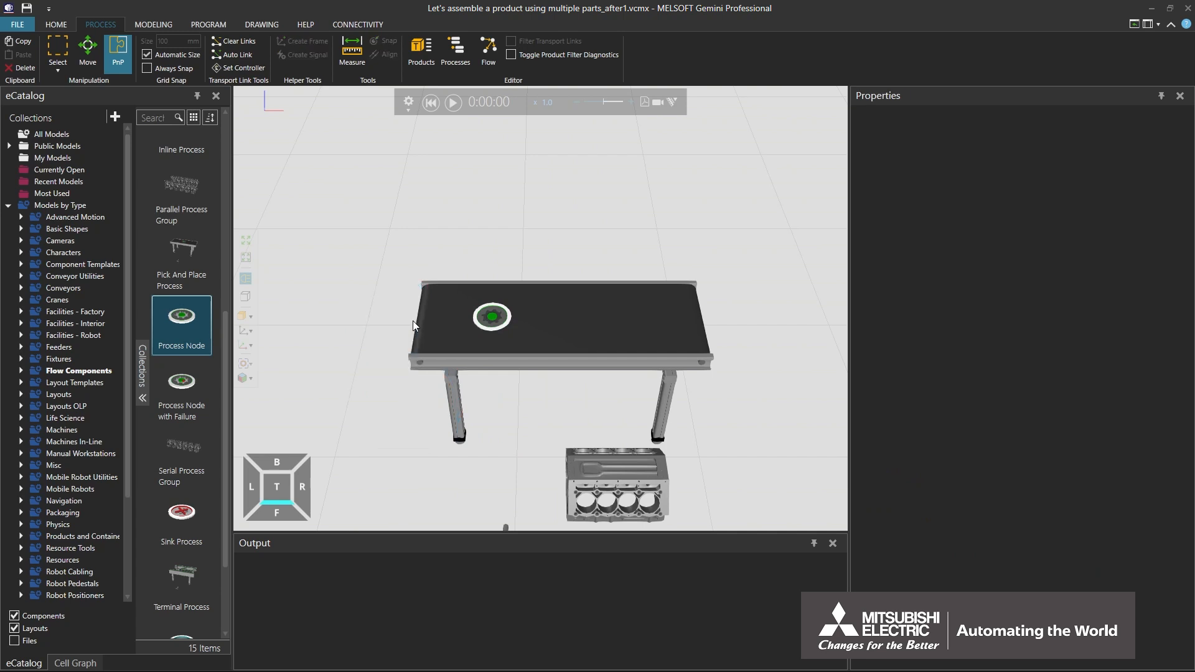
- Open the Process Node's Process #1 routine and add a Create statement
{"action": "left_click", "coordinate": [455, 52]}
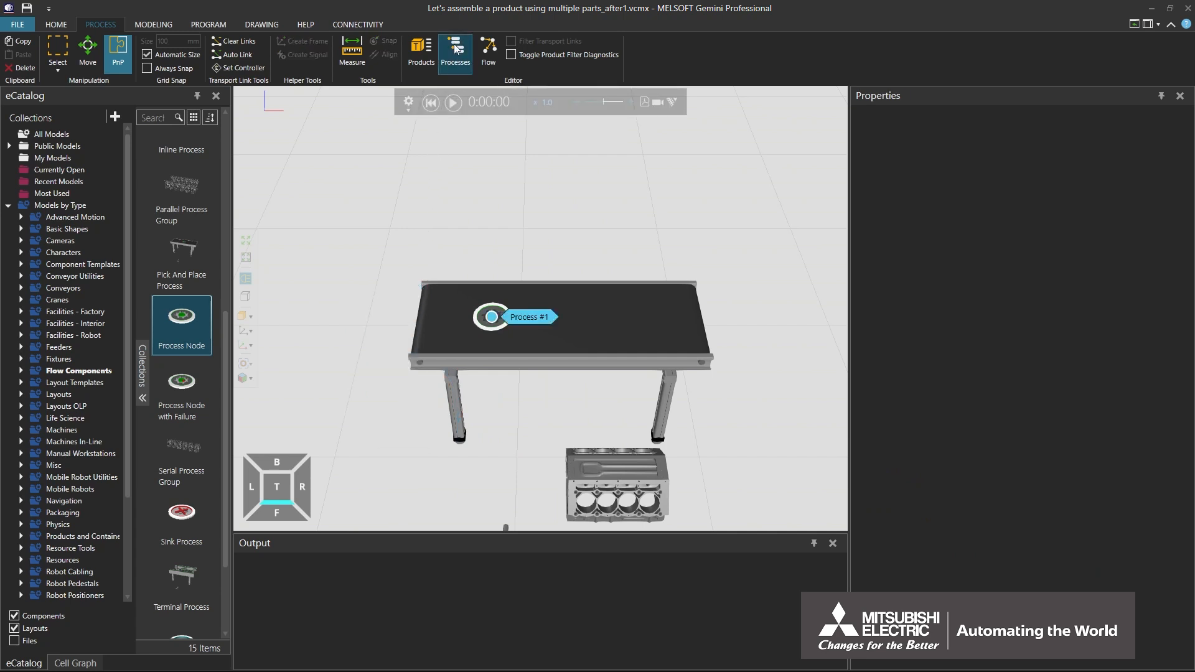
{"action": "left_click", "coordinate": [534, 318]}
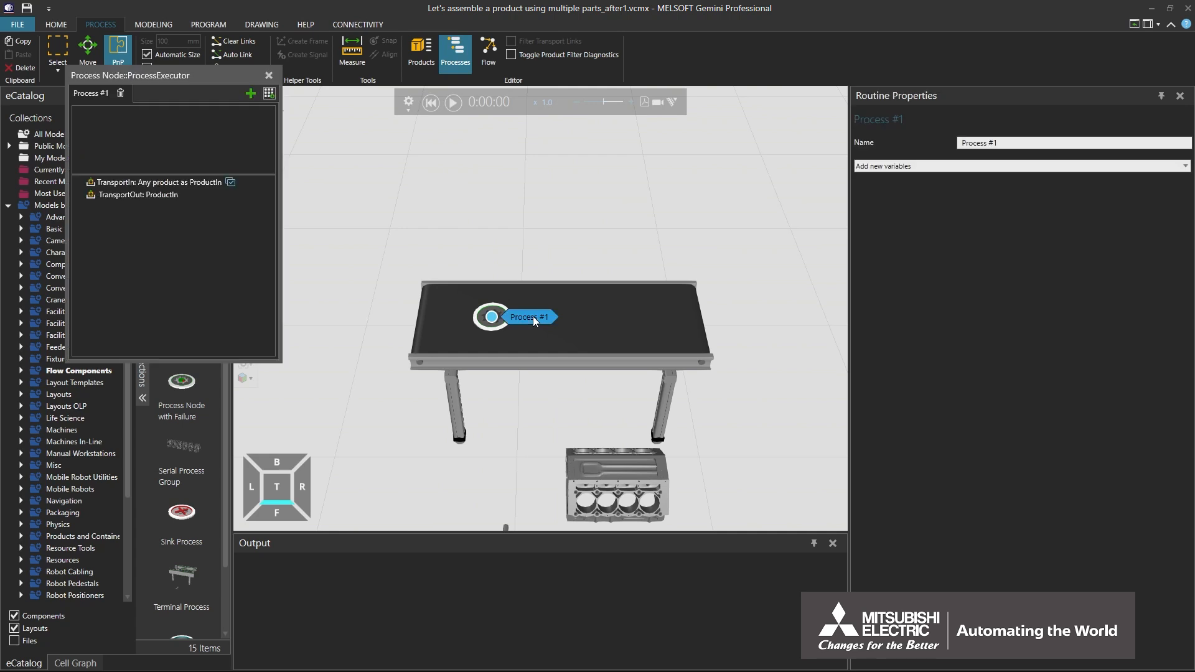
{"action": "left_click", "coordinate": [269, 92]}
{"action": "left_click", "coordinate": [381, 333]}
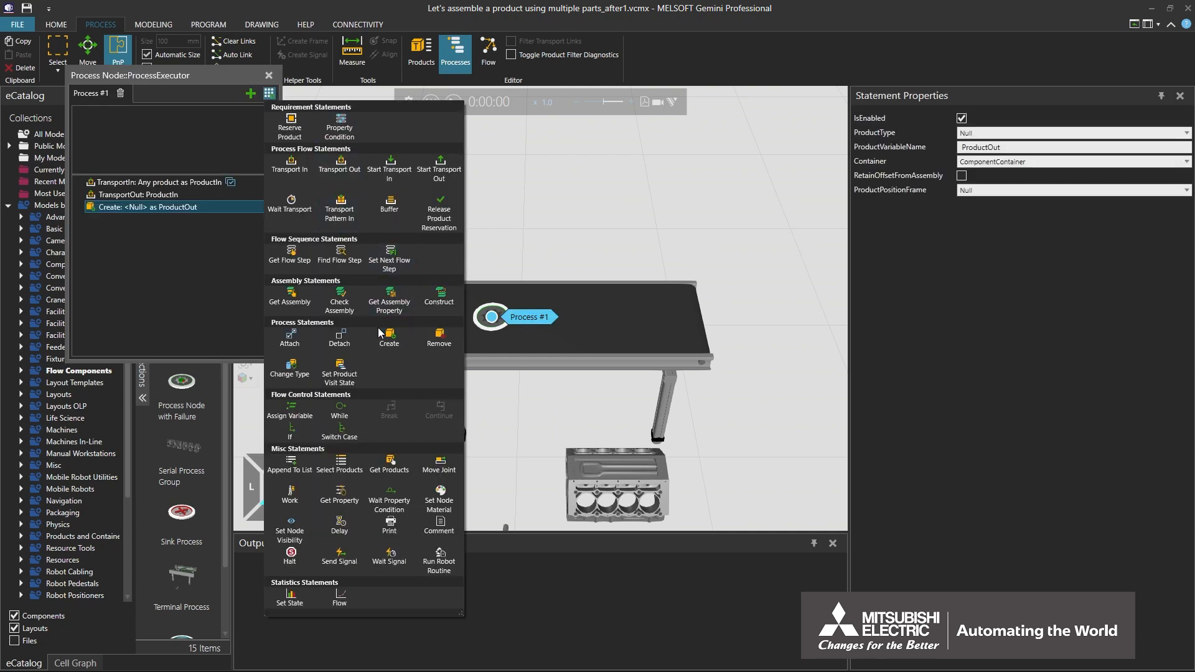
- Delete the TransportIn statement from Process #1 and place the Create statement above TransportOut
{"action": "left_click", "coordinate": [135, 182]}
{"action": "right_click", "coordinate": [134, 182]}
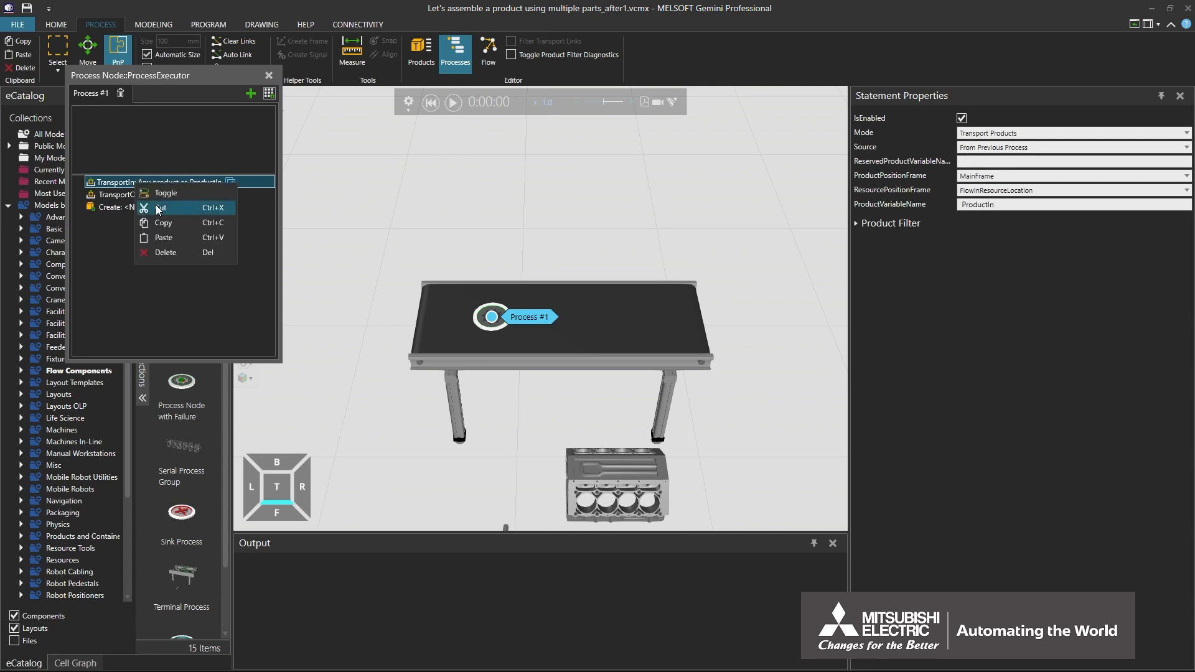
{"action": "left_click", "coordinate": [173, 252]}
{"action": "left_click", "coordinate": [162, 196]}
{"action": "left_click_drag", "start_coordinate": [162, 196], "coordinate": [162, 181]}
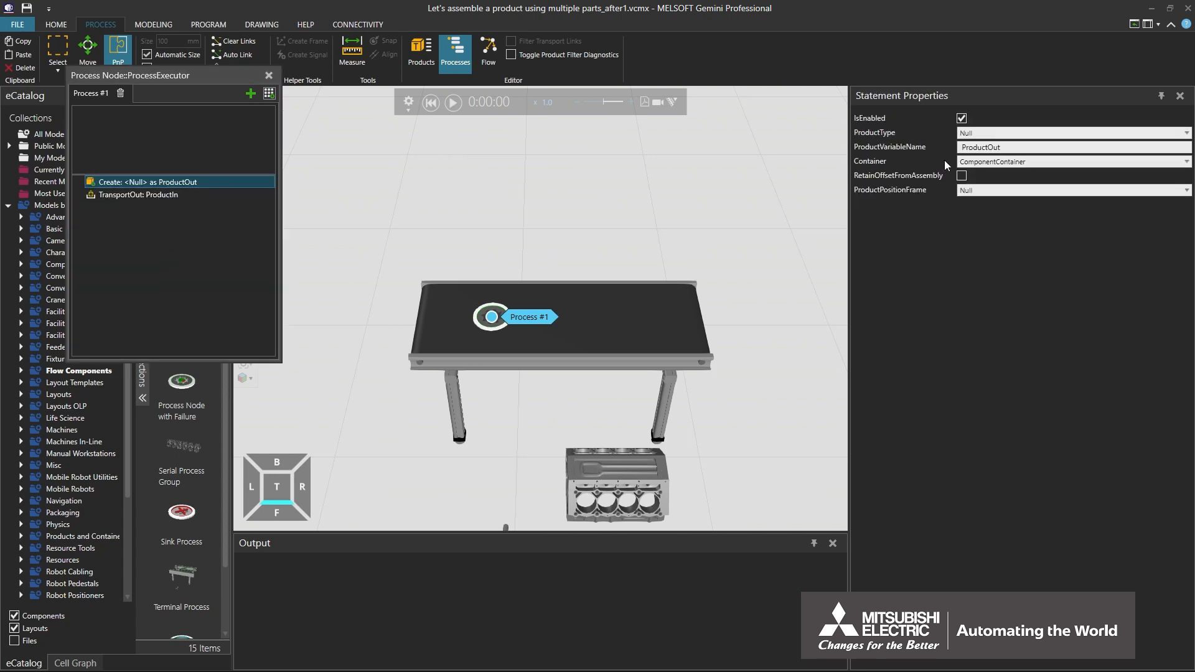
- Set the Create statement's product type to PistonAssembly and its product variable name to ProductIn
{"action": "left_click", "coordinate": [999, 133]}
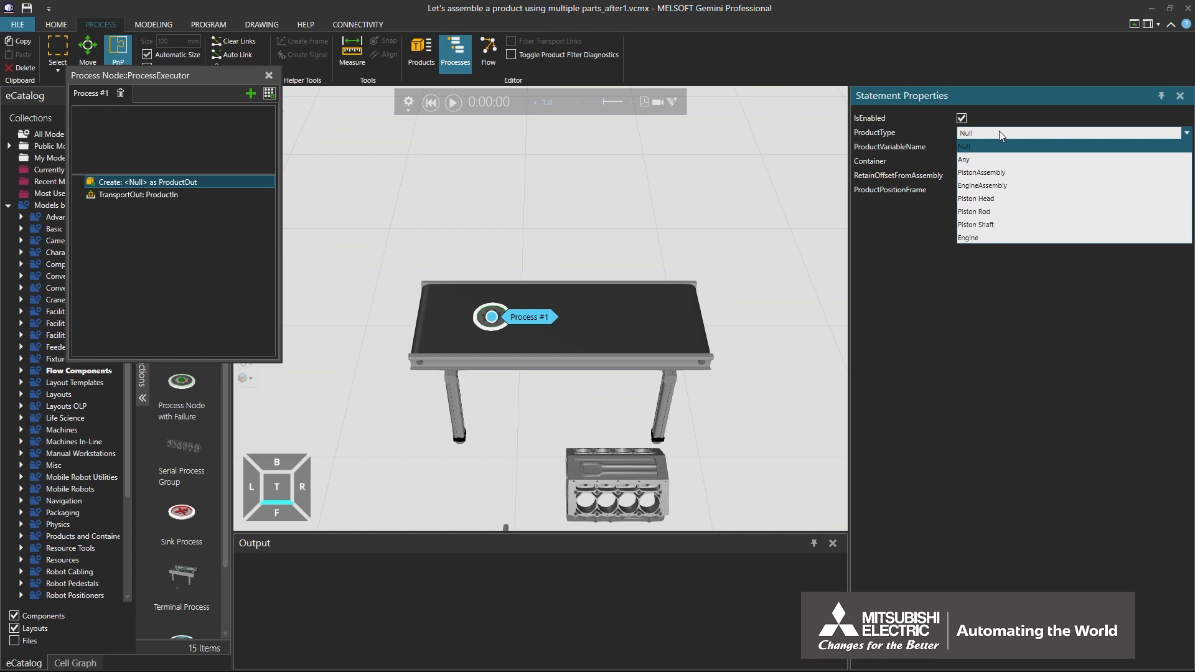
{"action": "left_click", "coordinate": [999, 172]}
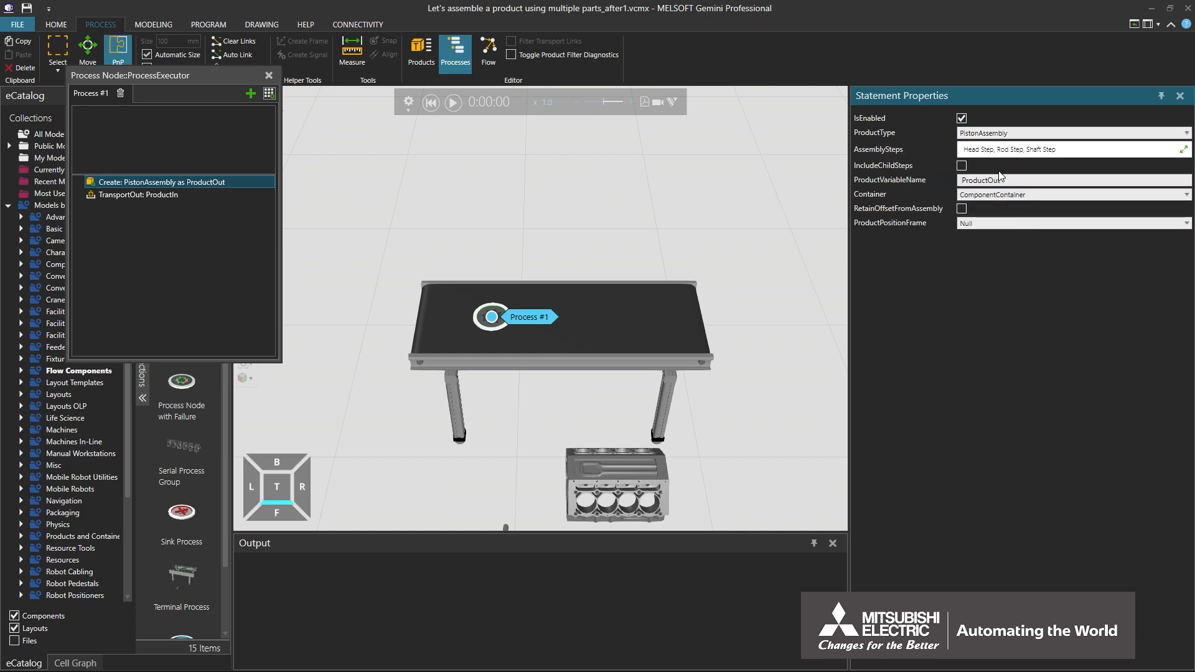
{"action": "left_click", "coordinate": [1010, 178]}
{"action": "type", "text": "In"}
{"action": "key", "text": "Return"}
- Set the TransportOut destination to To Component Container, and test the process by running and resetting the simulation
{"action": "left_click", "coordinate": [138, 195]}
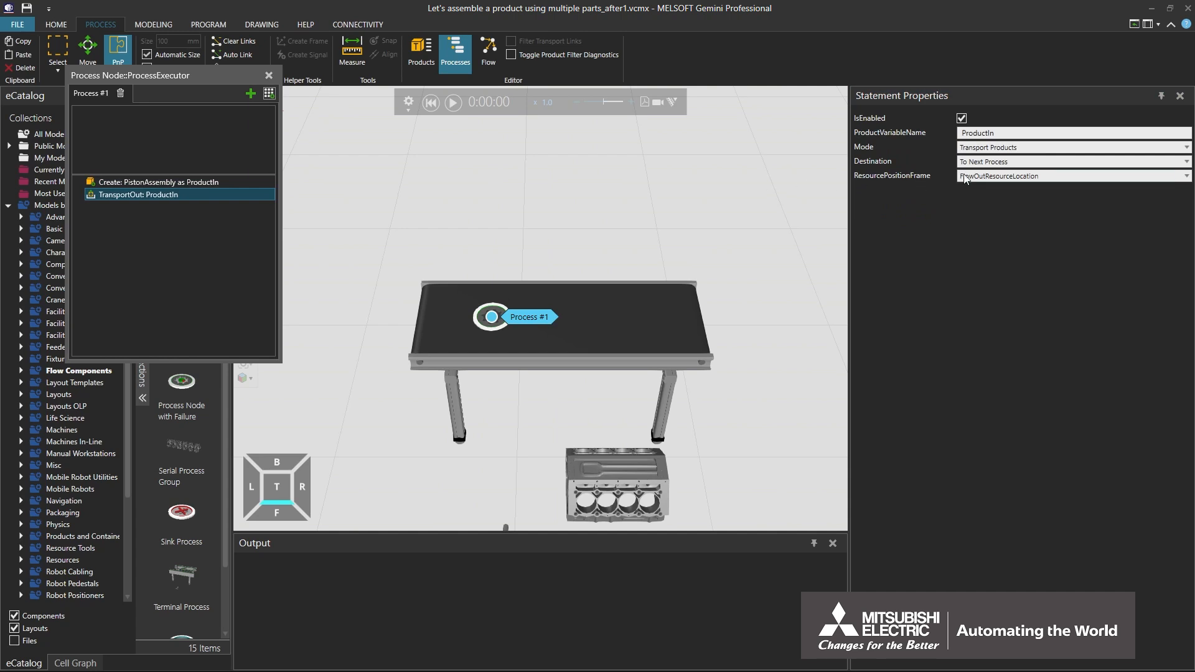
{"action": "left_click", "coordinate": [1021, 162]}
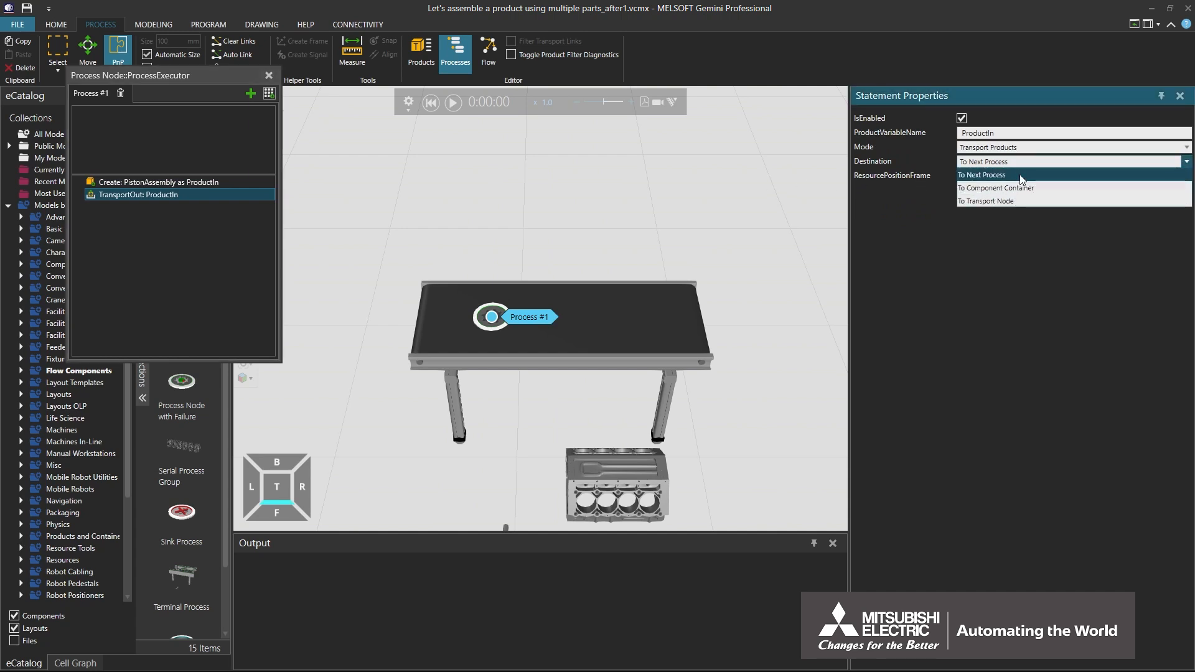
{"action": "left_click", "coordinate": [1018, 188]}
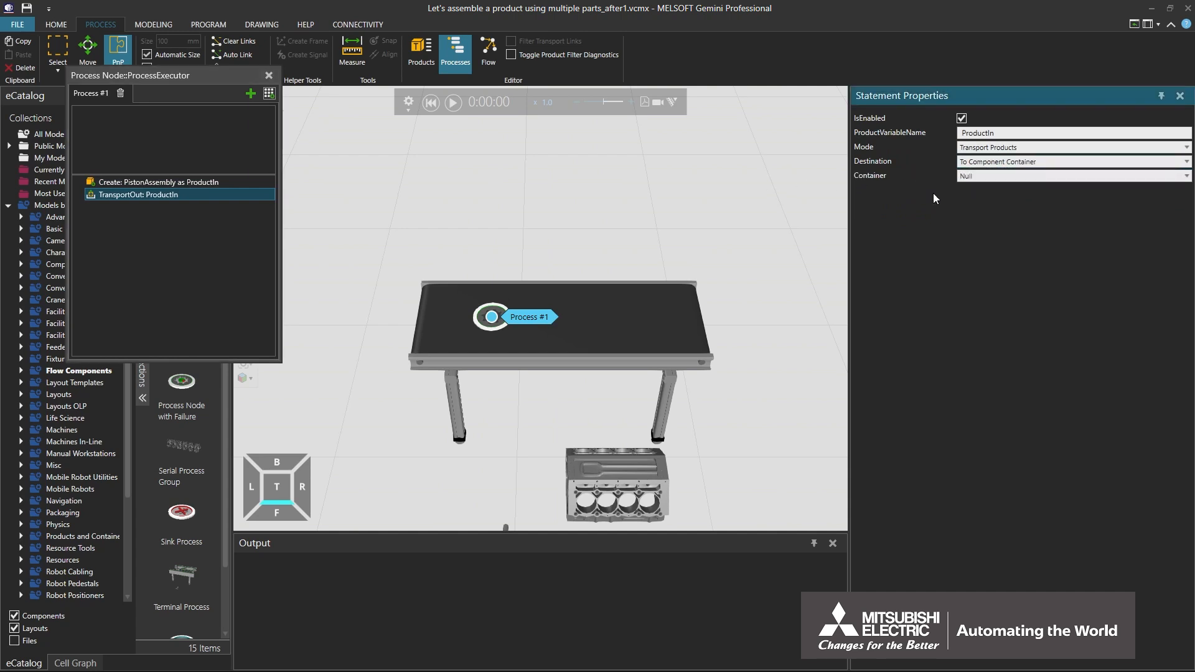
{"action": "left_click", "coordinate": [453, 103]}
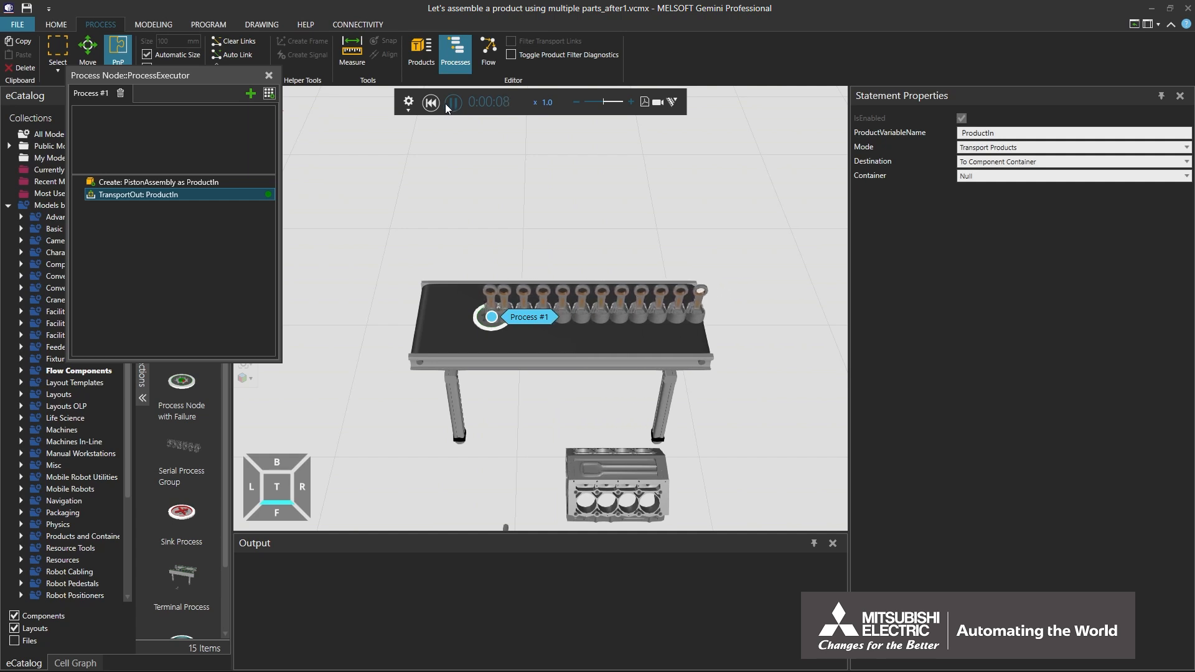
{"action": "left_click", "coordinate": [431, 103]}
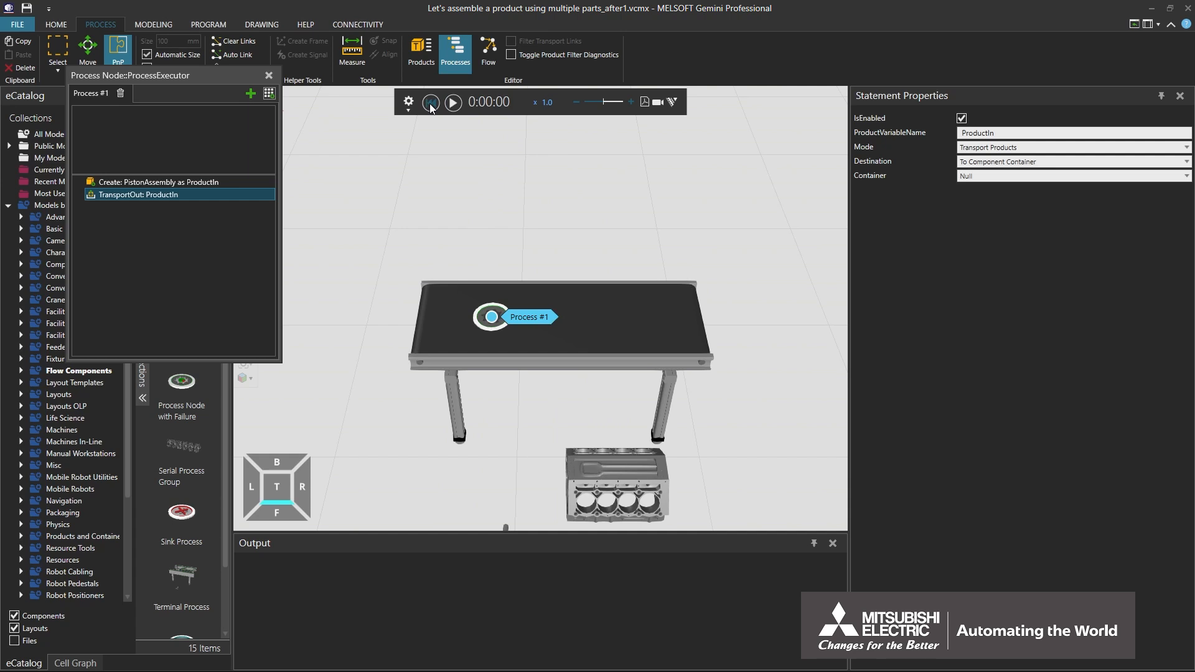
- Remove Rod Step and Shaft Step from the Create statement's assembly steps, and run and reset the simulation
{"action": "left_click", "coordinate": [158, 182]}
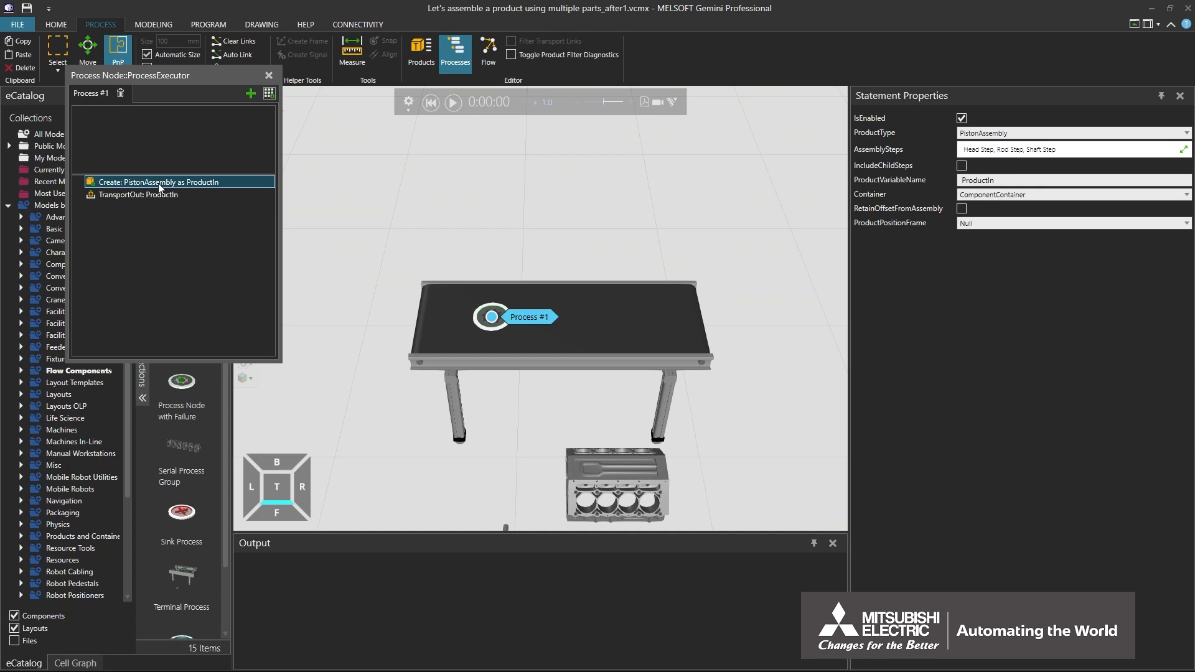
{"action": "left_click", "coordinate": [1086, 150]}
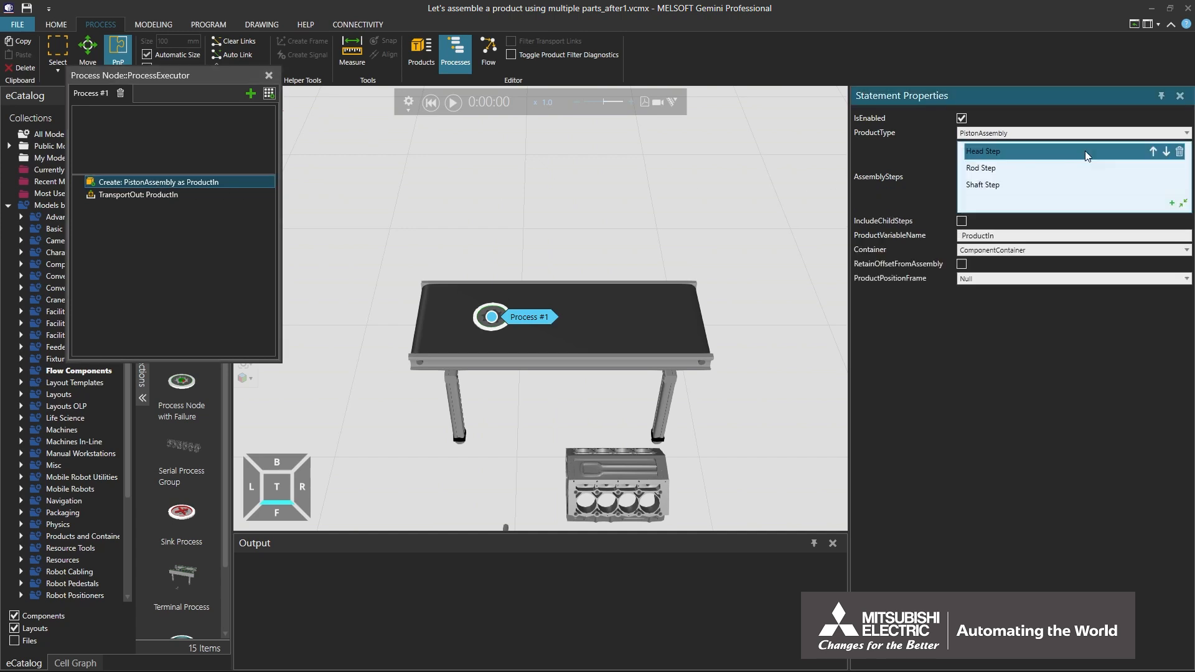
{"action": "left_click", "coordinate": [996, 168]}
{"action": "left_click", "coordinate": [1179, 168]}
{"action": "left_click", "coordinate": [1179, 168]}
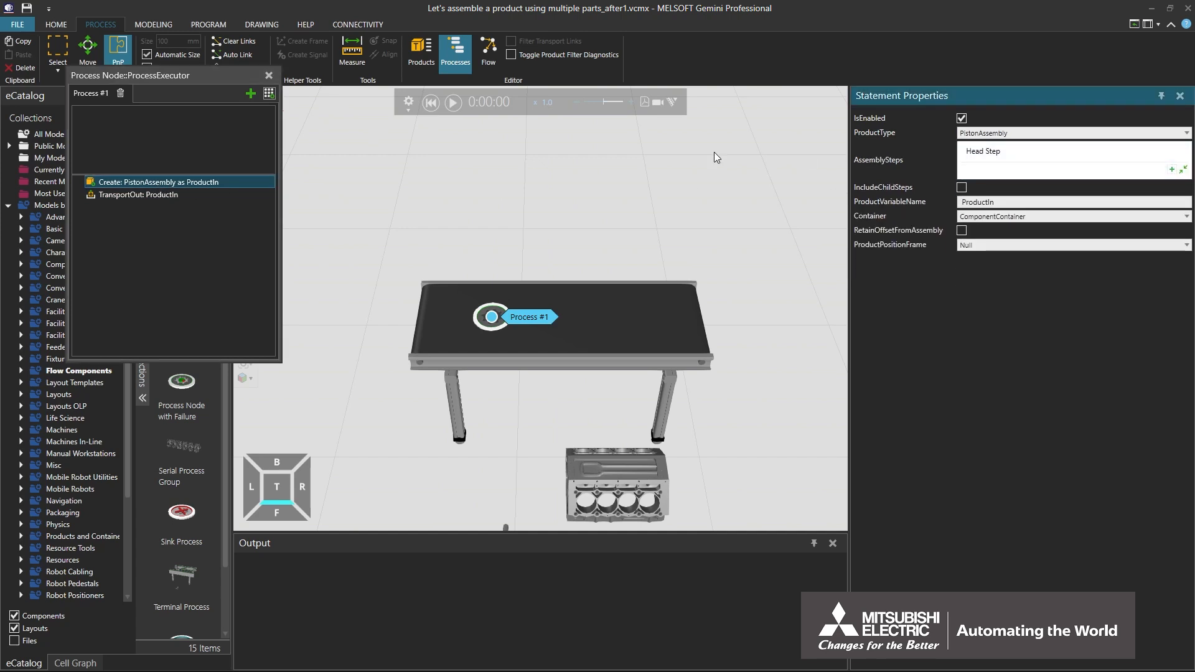
{"action": "left_click", "coordinate": [453, 103]}
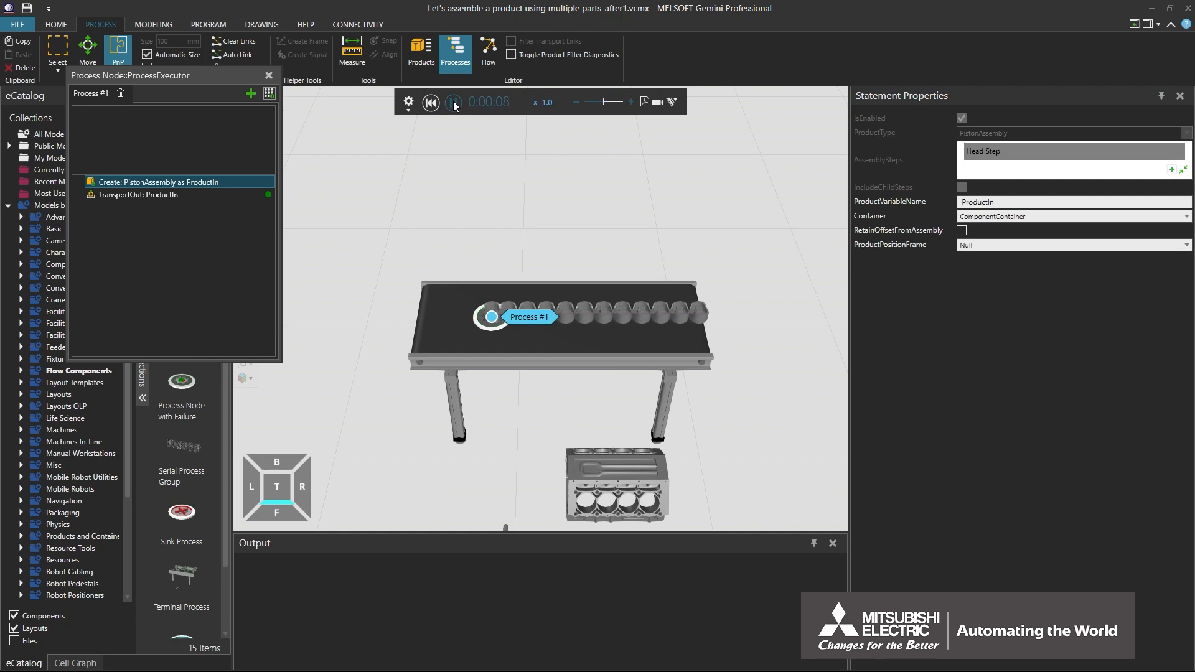
{"action": "left_click", "coordinate": [431, 103]}
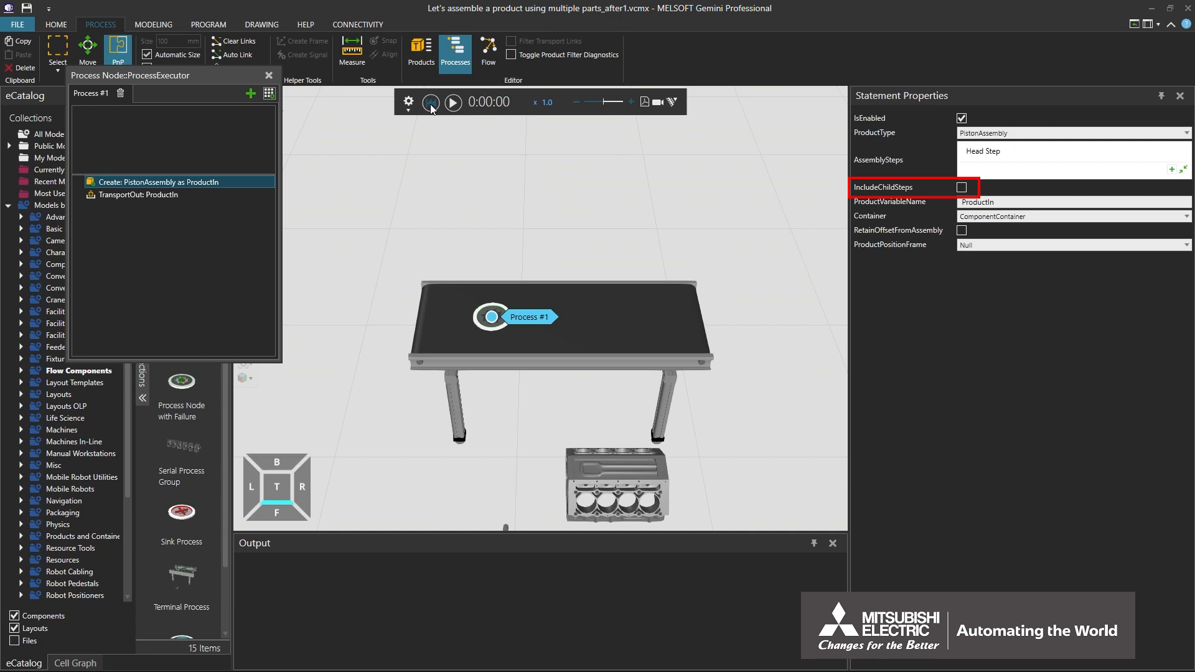
- Enable IncludeChildSteps for the Create statement, and run and reset the simulation
{"action": "left_click", "coordinate": [962, 188]}
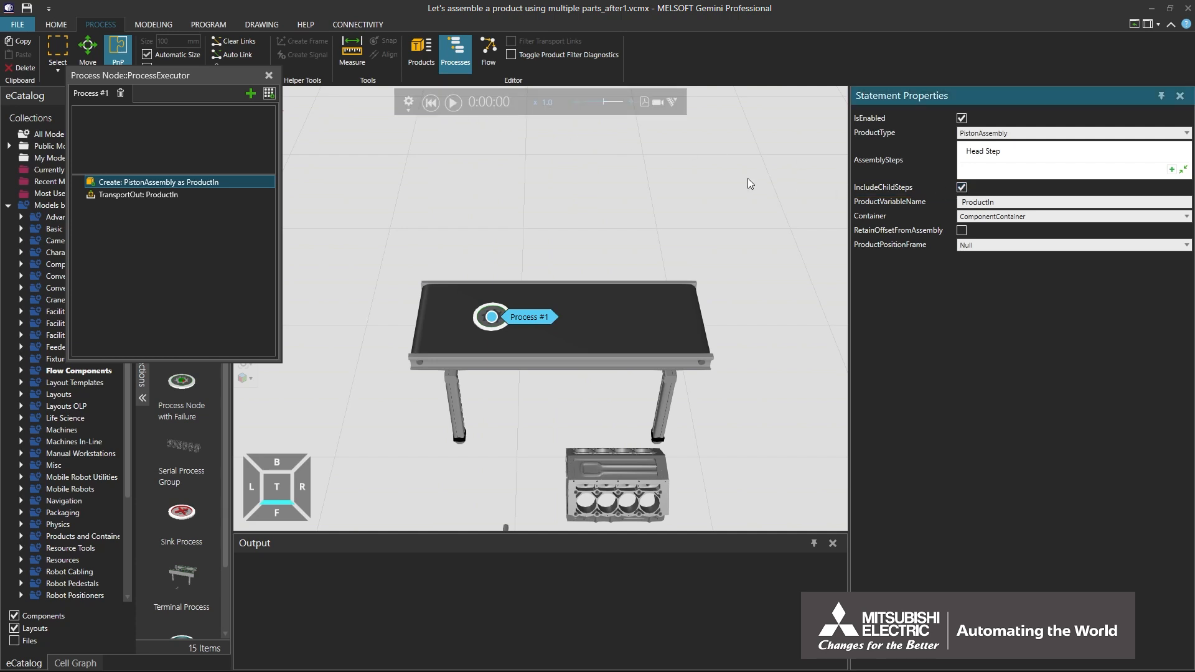
{"action": "left_click", "coordinate": [453, 103]}
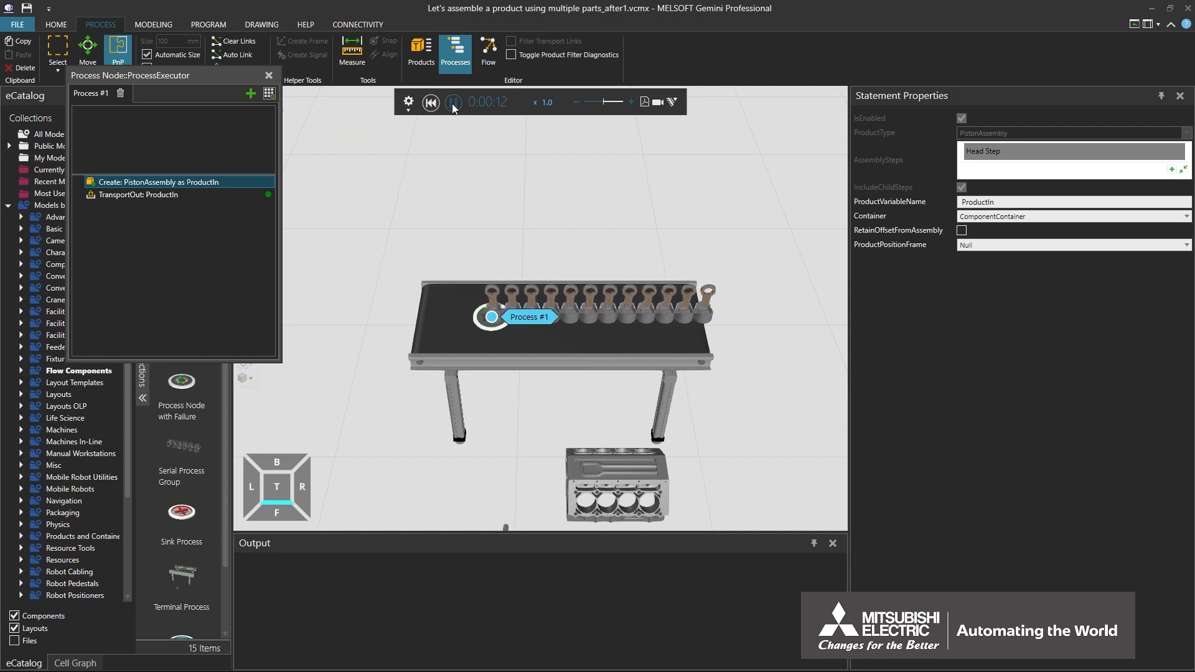
{"action": "left_click", "coordinate": [431, 103]}
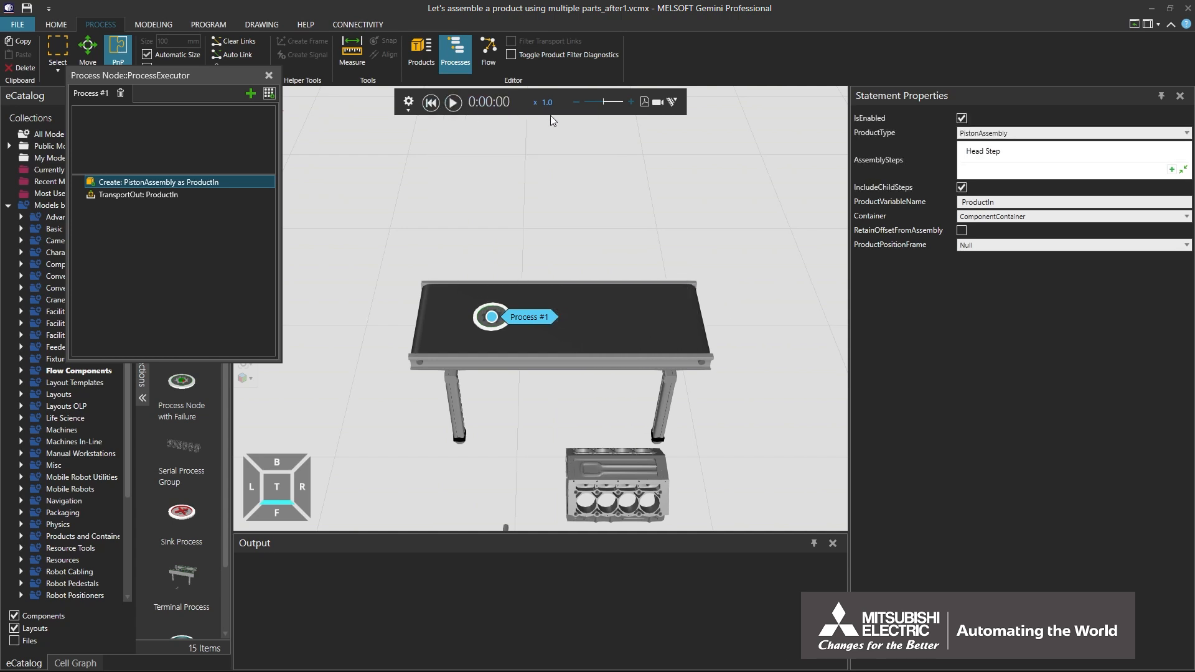
- Add Rod Step and Shaft Step back to the Create statement's assembly steps and disable IncludeChildSteps
{"action": "left_click", "coordinate": [1173, 171]}
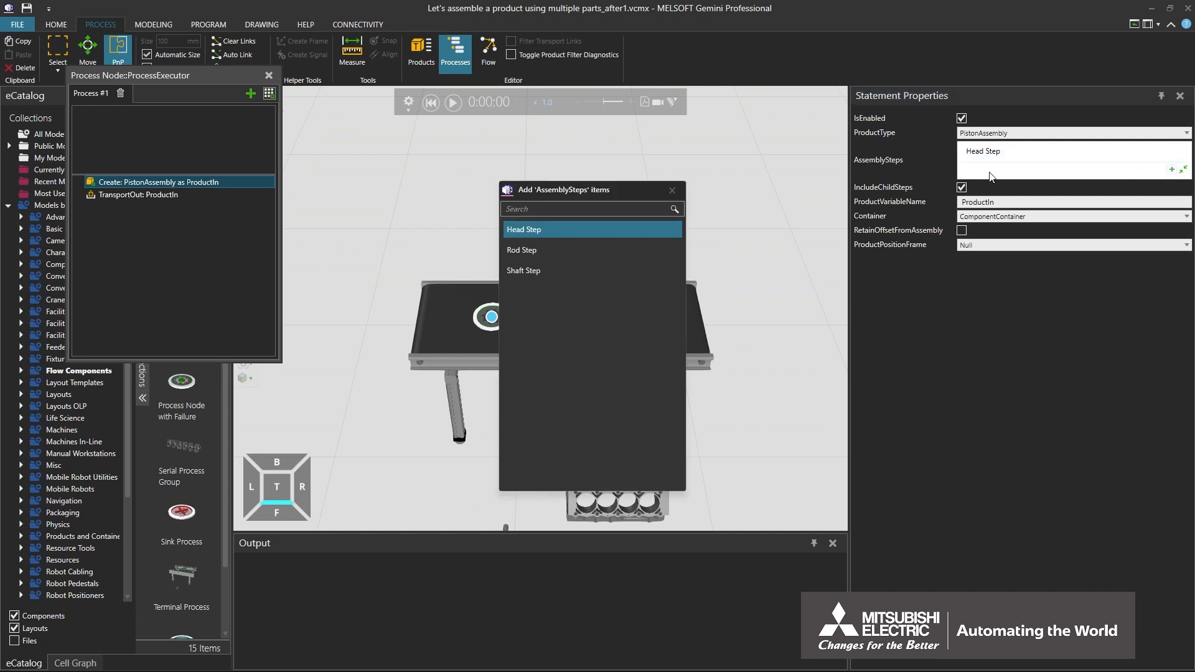
{"action": "left_click", "coordinate": [619, 249]}
{"action": "left_click", "coordinate": [616, 270]}
{"action": "left_click", "coordinate": [671, 190]}
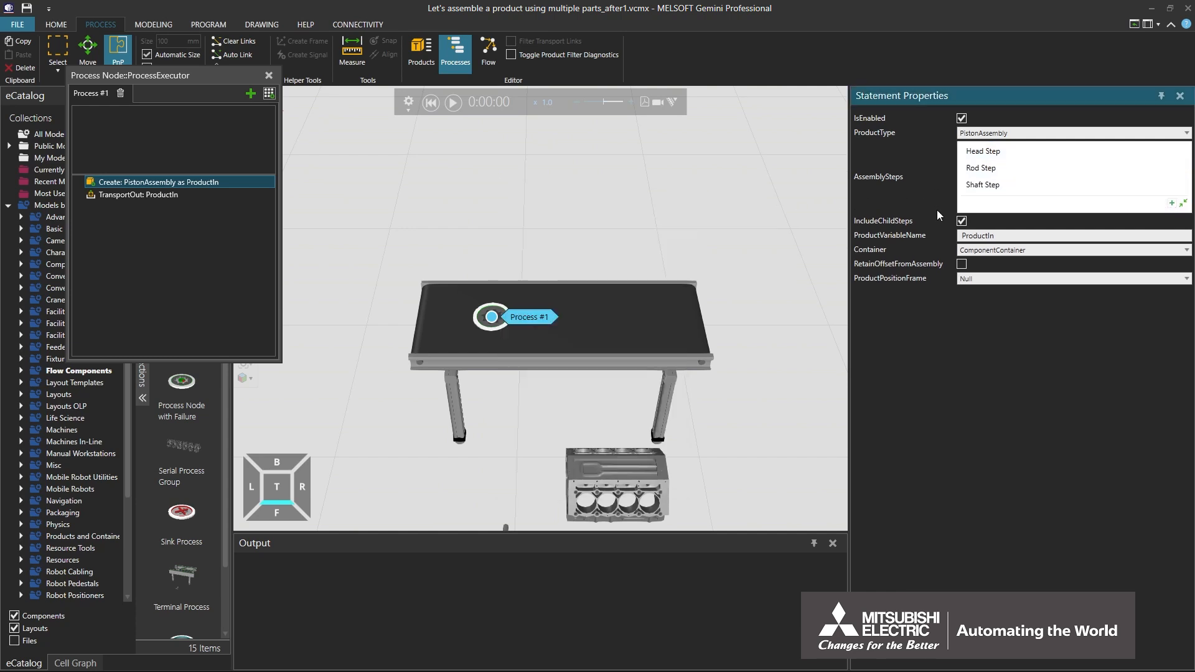
{"action": "left_click", "coordinate": [962, 221]}
- Run and pause the simulation, and pull the rod and shaft away from the leading piston's head to inspect its separate parts
{"action": "left_click", "coordinate": [453, 103]}
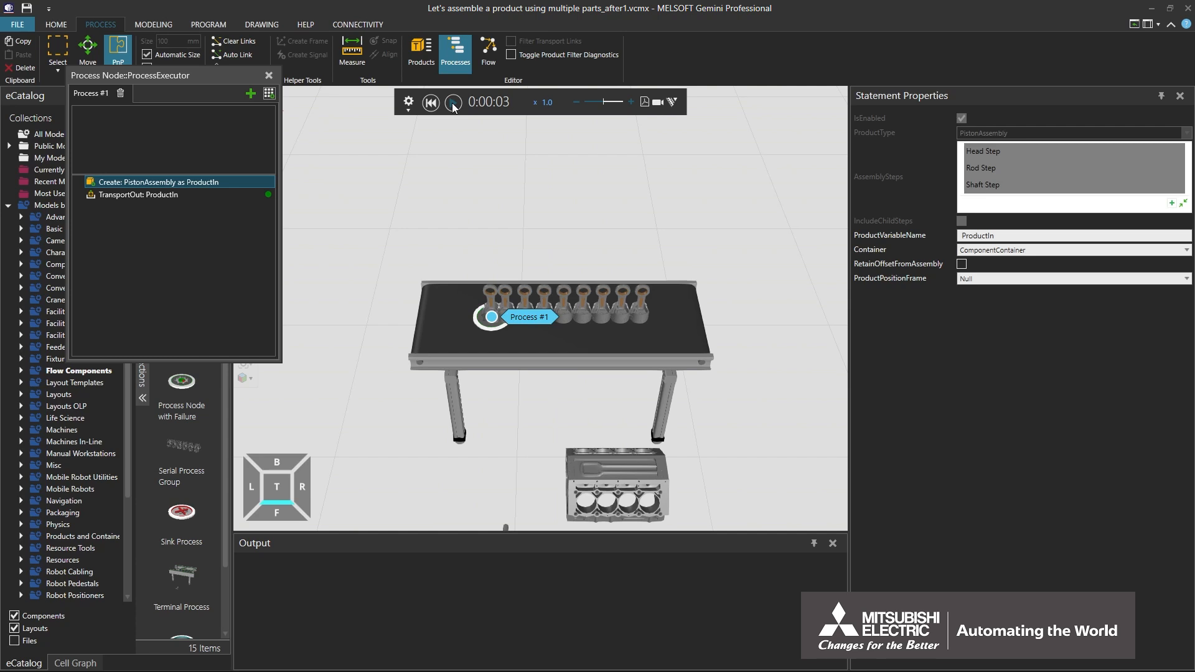
{"action": "scroll", "coordinate": [636, 335], "scroll_direction": "up", "scroll_amount": 5}
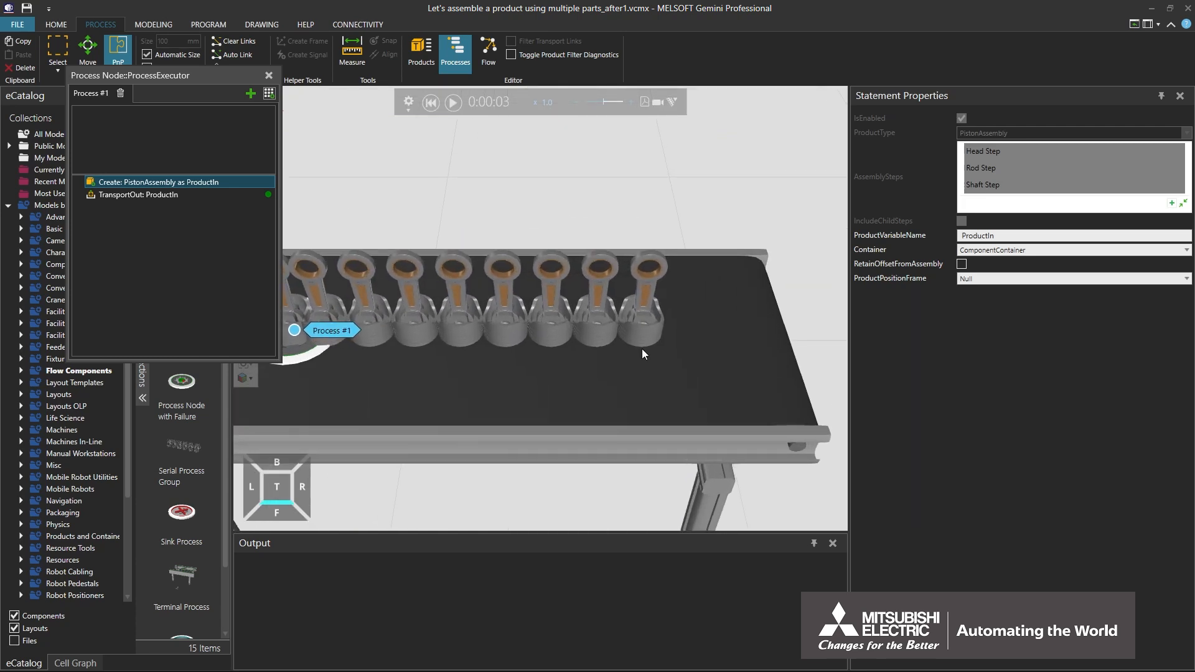
{"action": "left_click", "coordinate": [643, 337]}
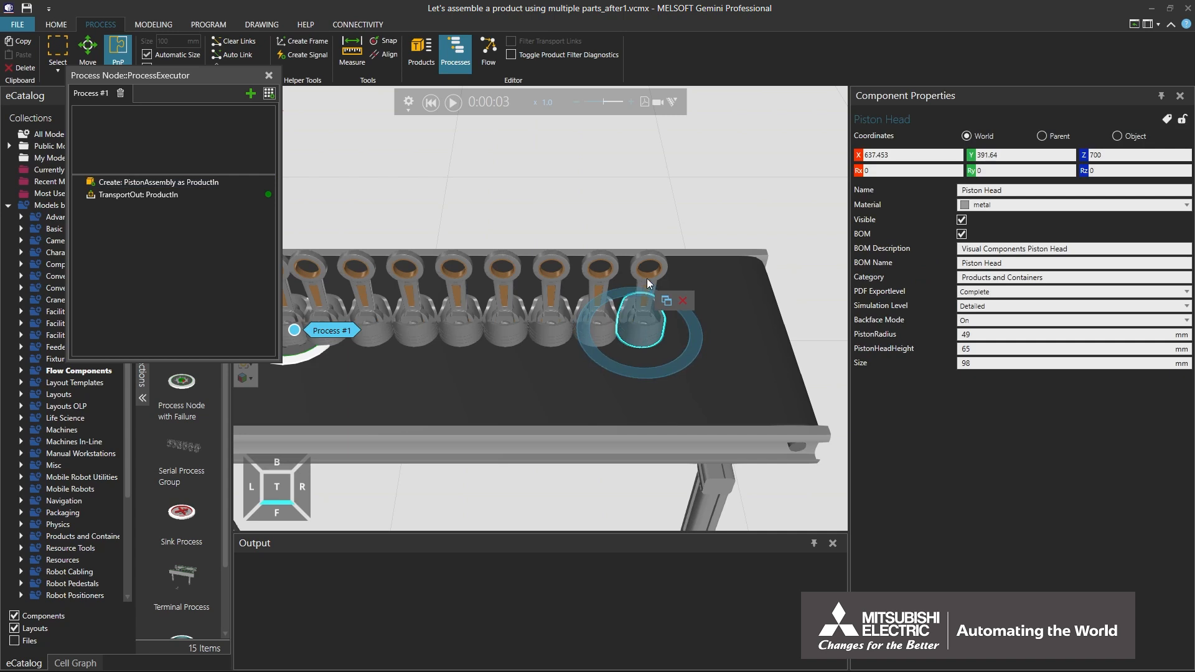
{"action": "left_click_drag", "start_coordinate": [647, 283], "coordinate": [570, 206]}
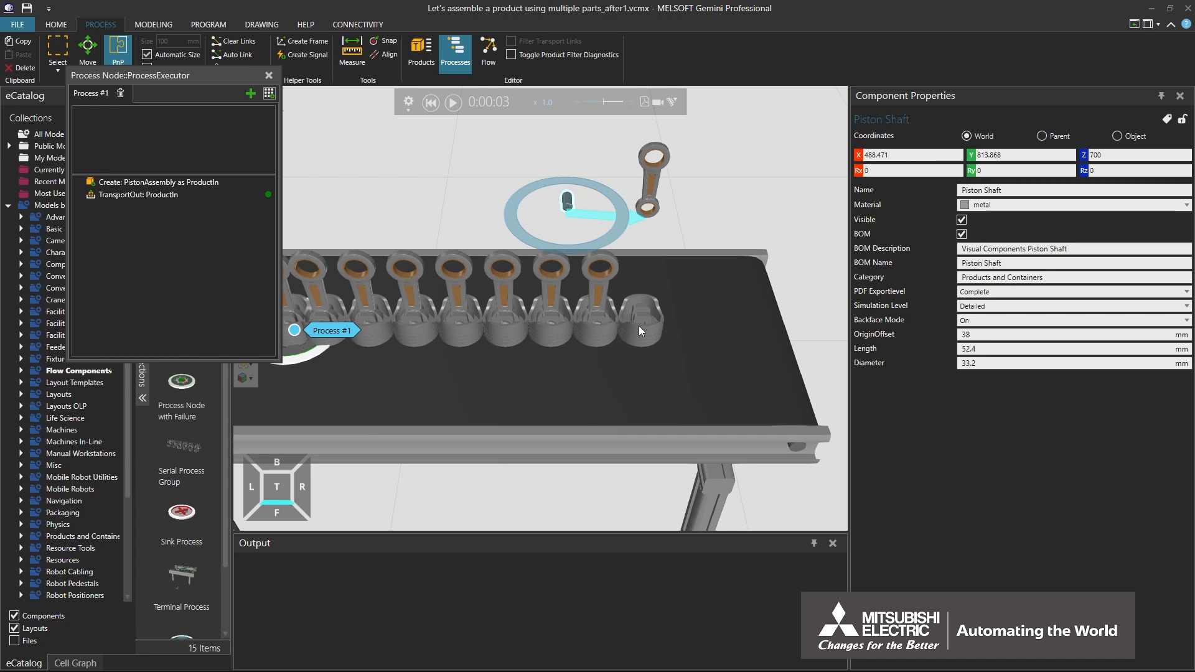
- Pull the leading piston's head away along the conveyor to inspect it, and reset the simulation
{"action": "left_click_drag", "start_coordinate": [638, 326], "coordinate": [730, 326]}
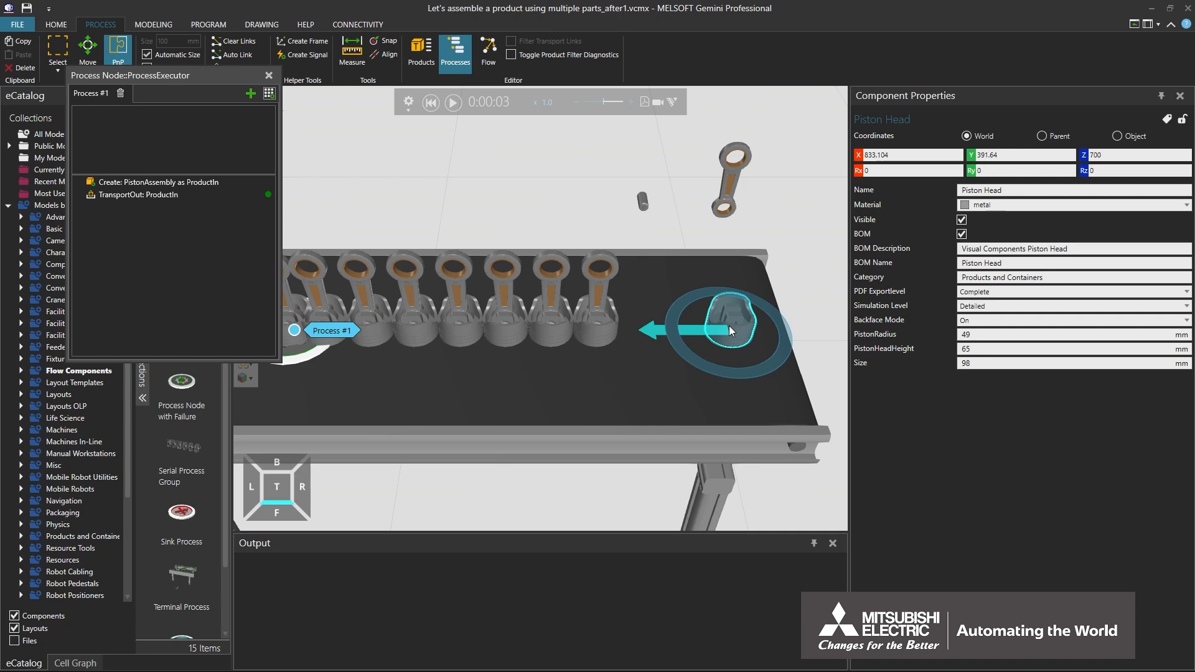
{"action": "left_click", "coordinate": [431, 102]}
- Remove Rod Step from the Create statement's assembly steps, keeping Head Step and Shaft Step
{"action": "left_click", "coordinate": [159, 182]}
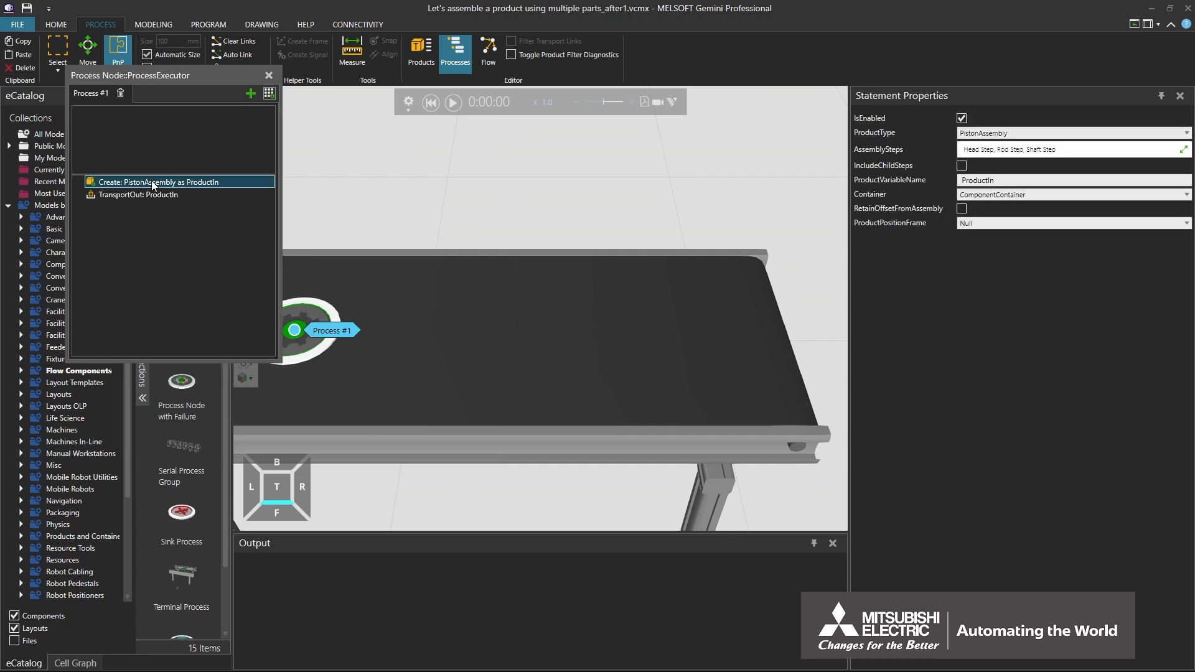
{"action": "left_click", "coordinate": [1008, 149]}
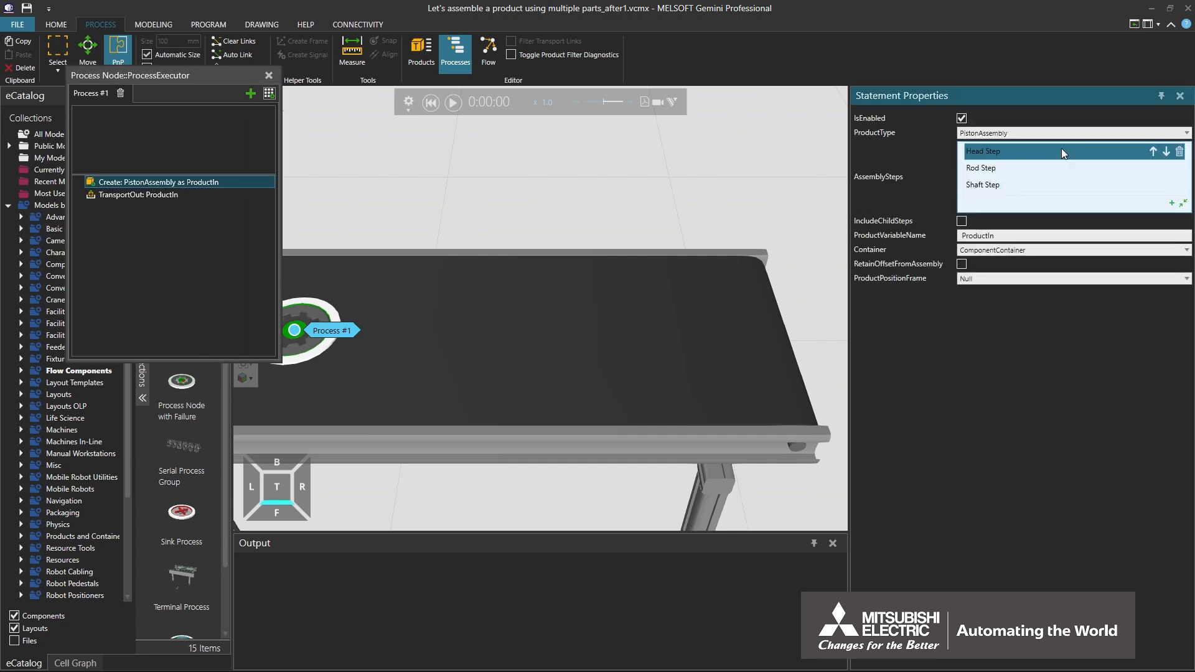
{"action": "left_click", "coordinate": [1180, 169]}
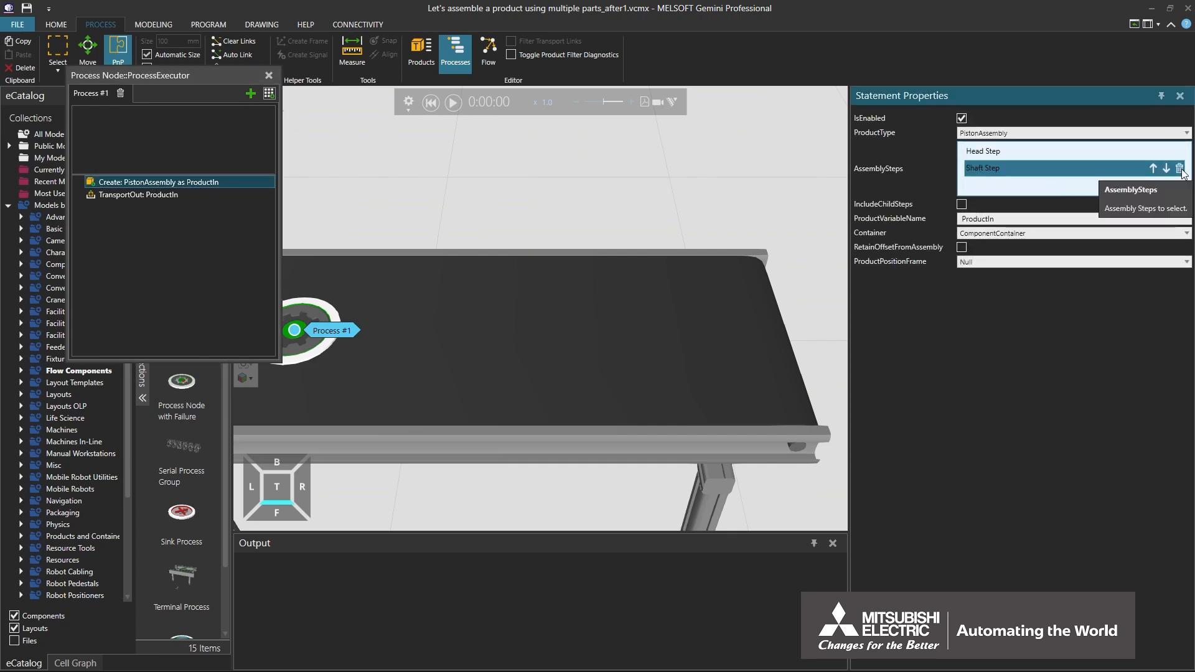
- Run and pause the simulation, pull the leading piston's shaft and head apart to inspect them, and reset
{"action": "left_click", "coordinate": [452, 103]}
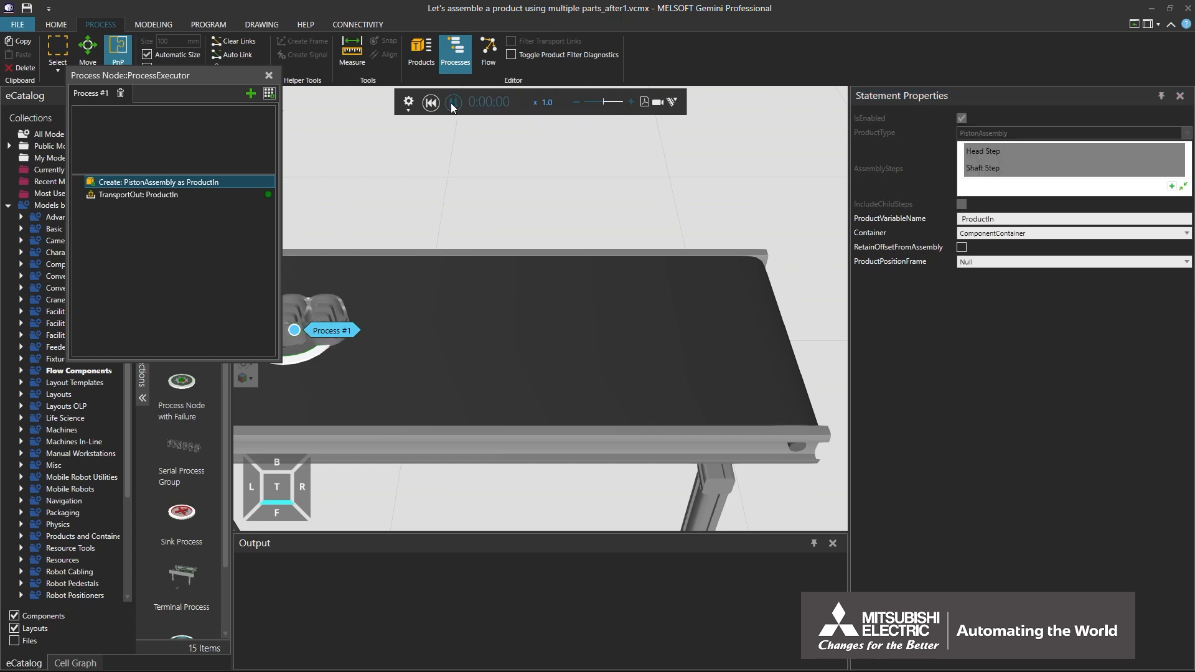
{"action": "right_click_drag", "start_coordinate": [577, 339], "coordinate": [577, 356]}
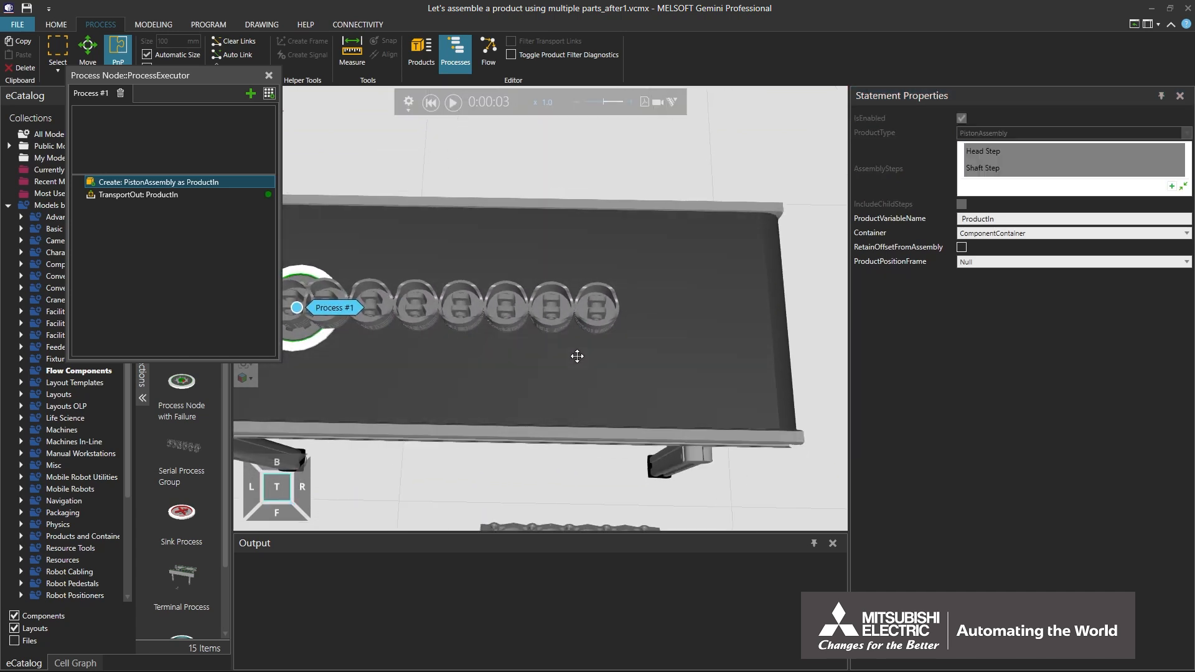
{"action": "left_click", "coordinate": [595, 305]}
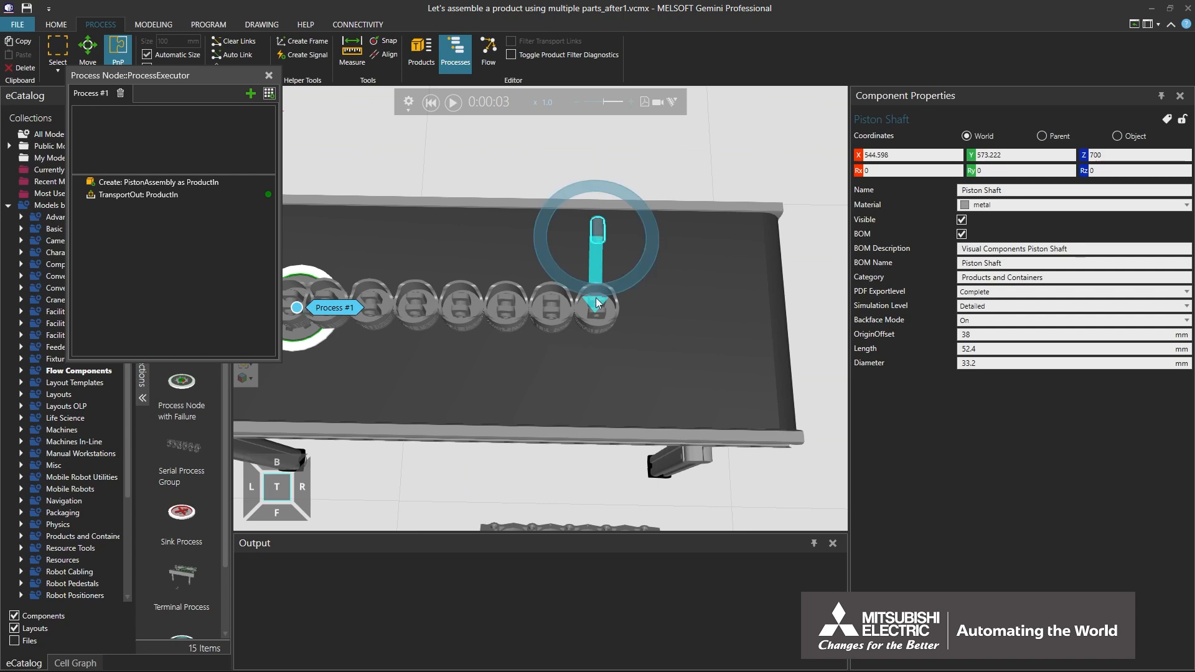
{"action": "left_click", "coordinate": [613, 329]}
{"action": "left_click_drag", "start_coordinate": [617, 331], "coordinate": [609, 332]}
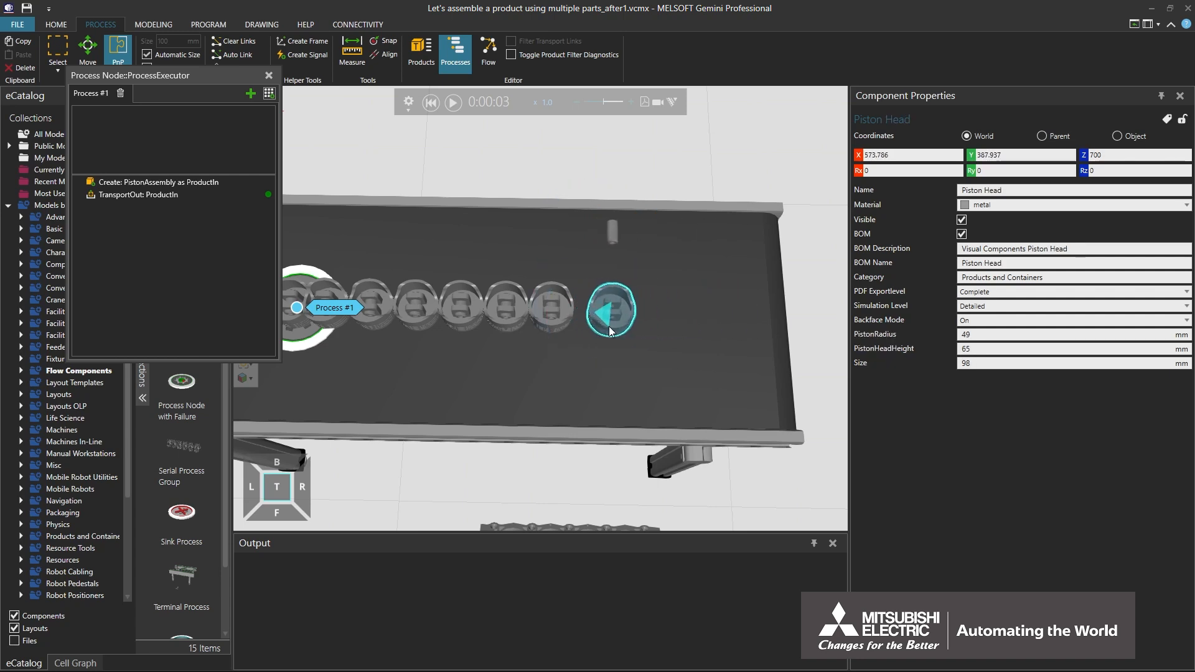
{"action": "left_click", "coordinate": [431, 102]}
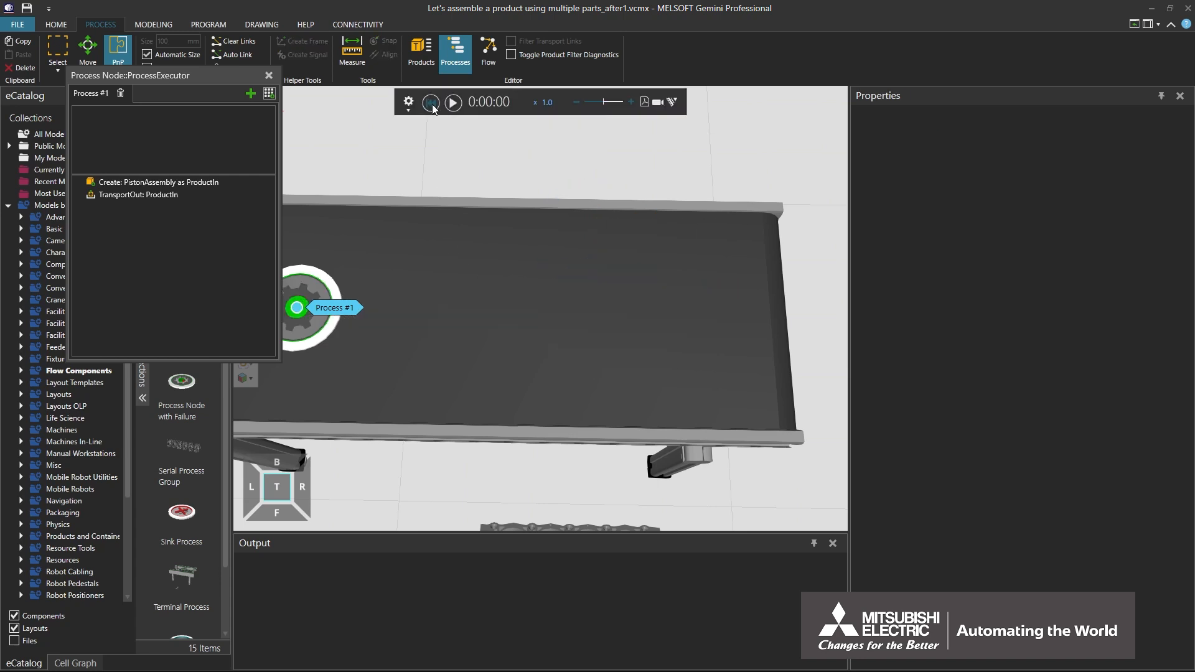
- Show the product types, expand PistonAssembly's Head Step, and open its Rod Step in the Assembly Editor
{"action": "left_click", "coordinate": [147, 183]}
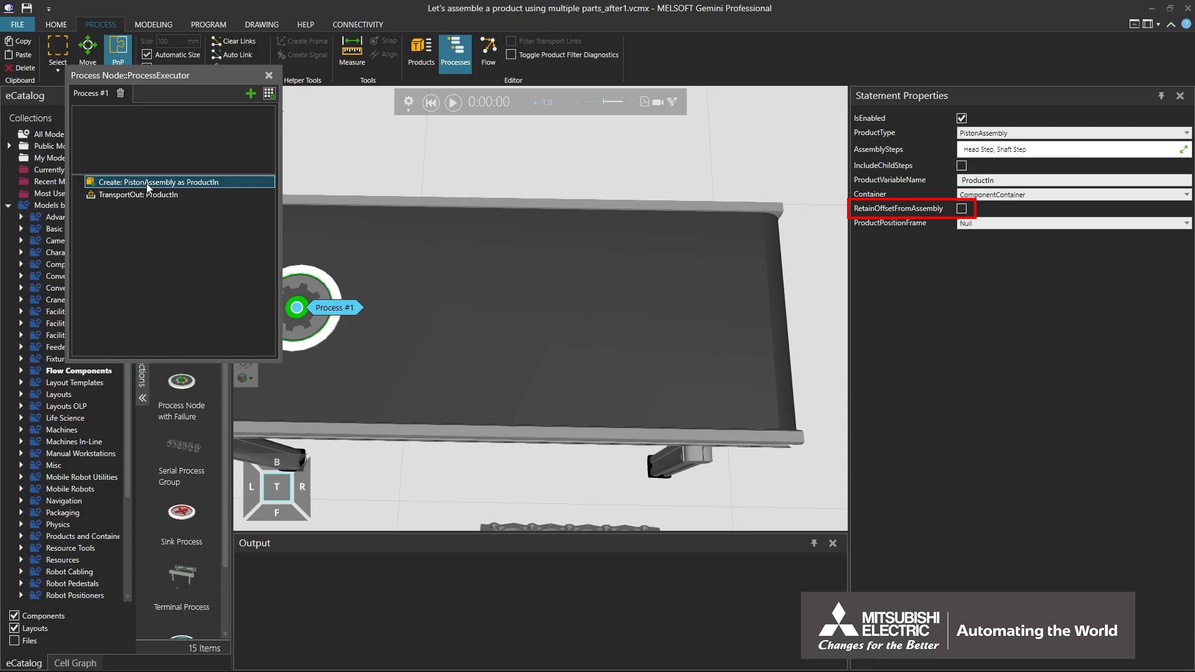
{"action": "left_click", "coordinate": [417, 47]}
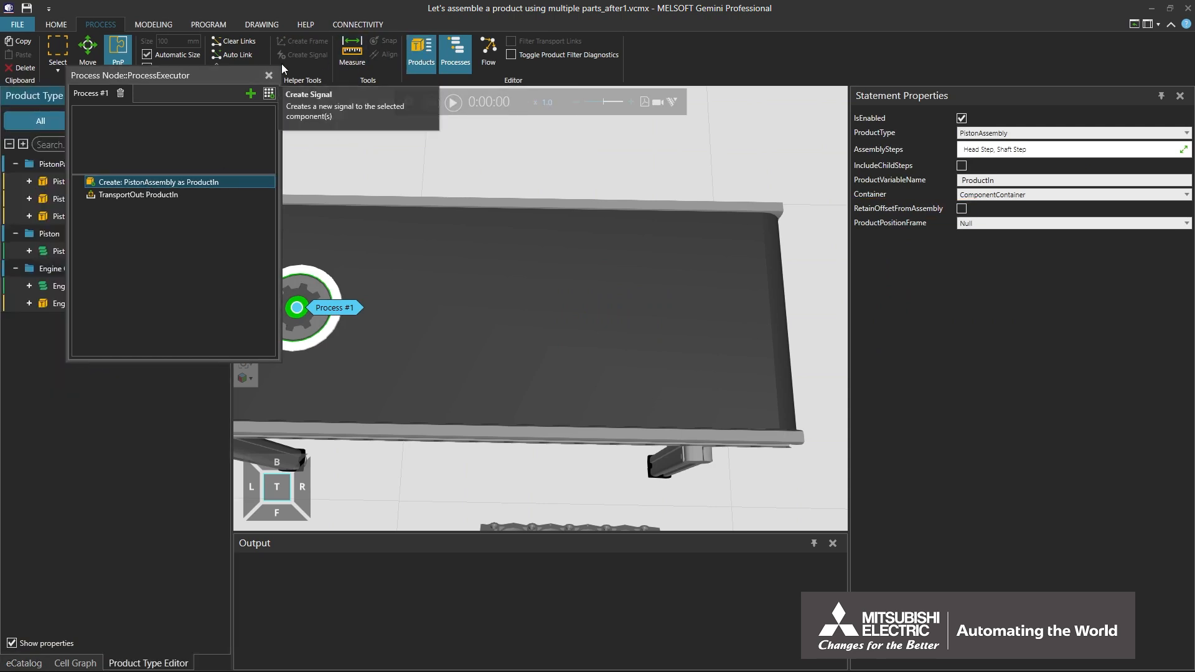
{"action": "left_click_drag", "start_coordinate": [203, 78], "coordinate": [1002, 335]}
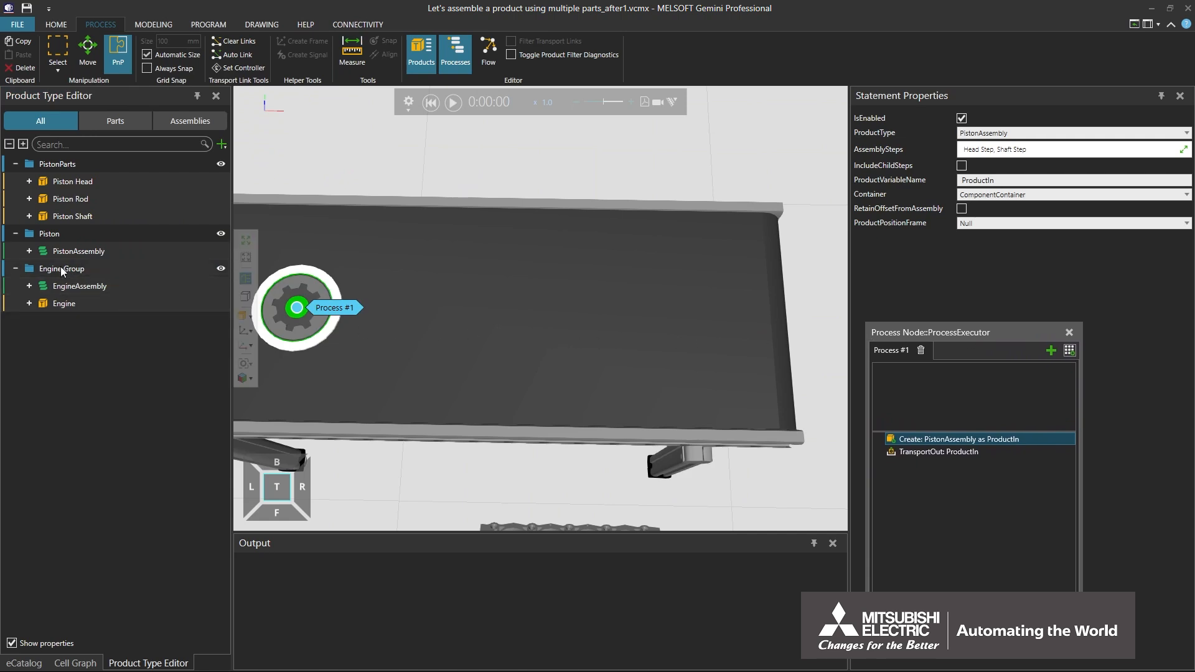
{"action": "left_click", "coordinate": [29, 251]}
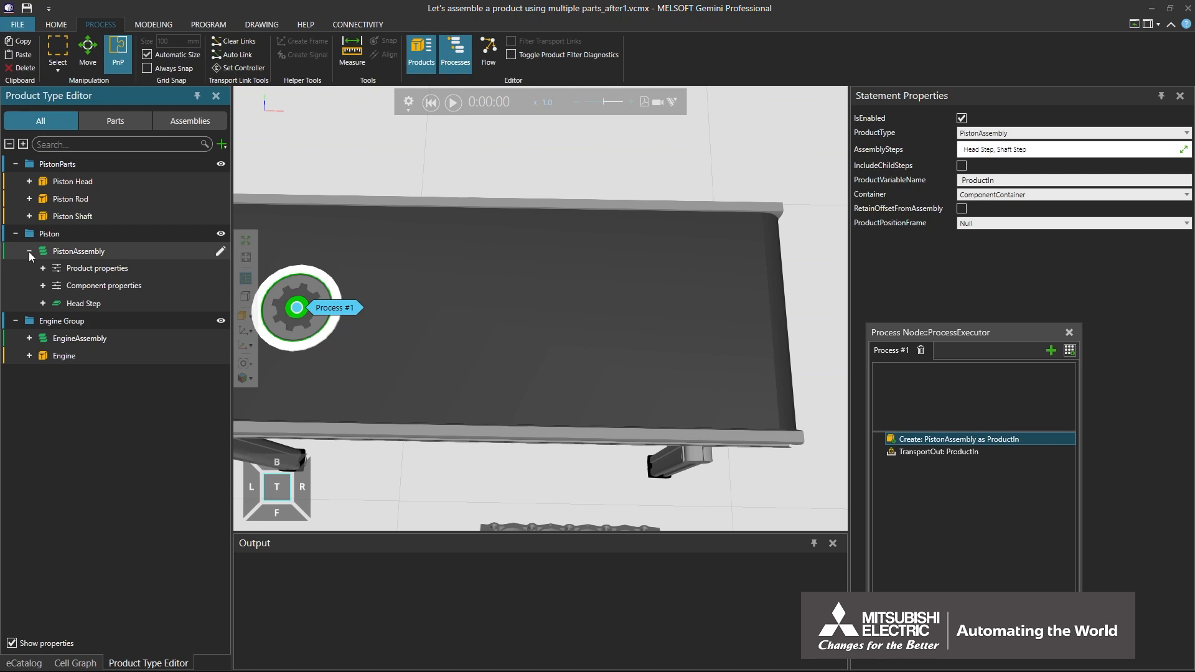
{"action": "left_click", "coordinate": [42, 304]}
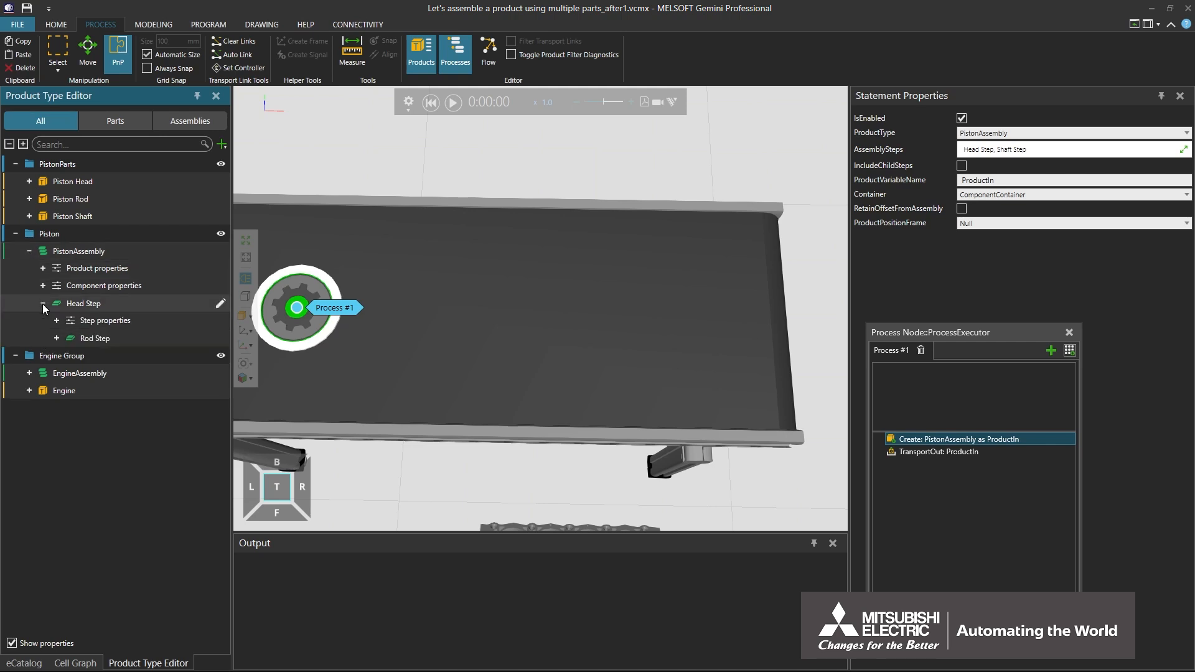
{"action": "left_click", "coordinate": [106, 341]}
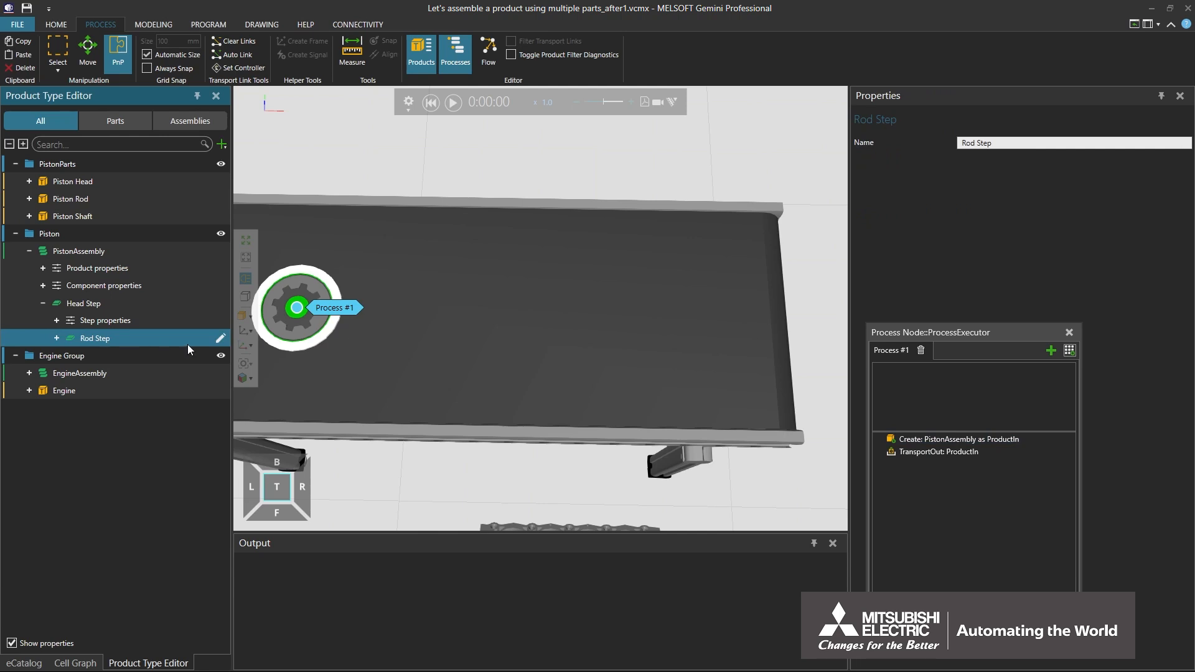
{"action": "left_click", "coordinate": [221, 339]}
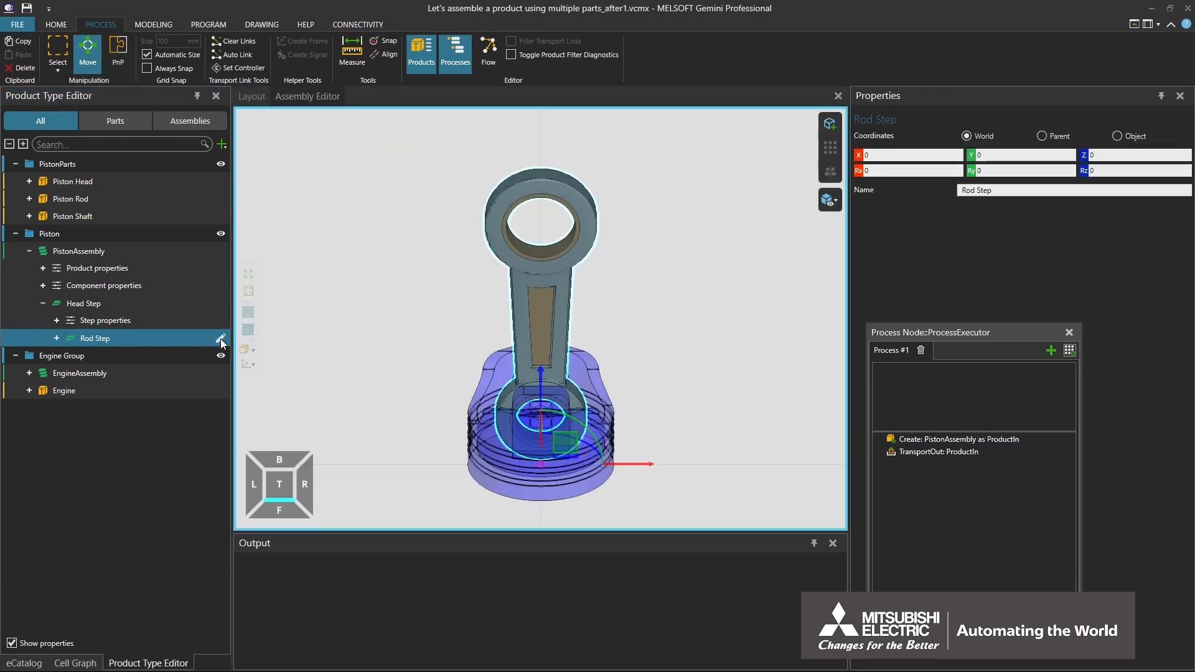
- Raise the Rod Step's assembly slot to Z 33.762 and rotate it to about Rx 46, Ry -19 and Rz -19
{"action": "left_click", "coordinate": [533, 282]}
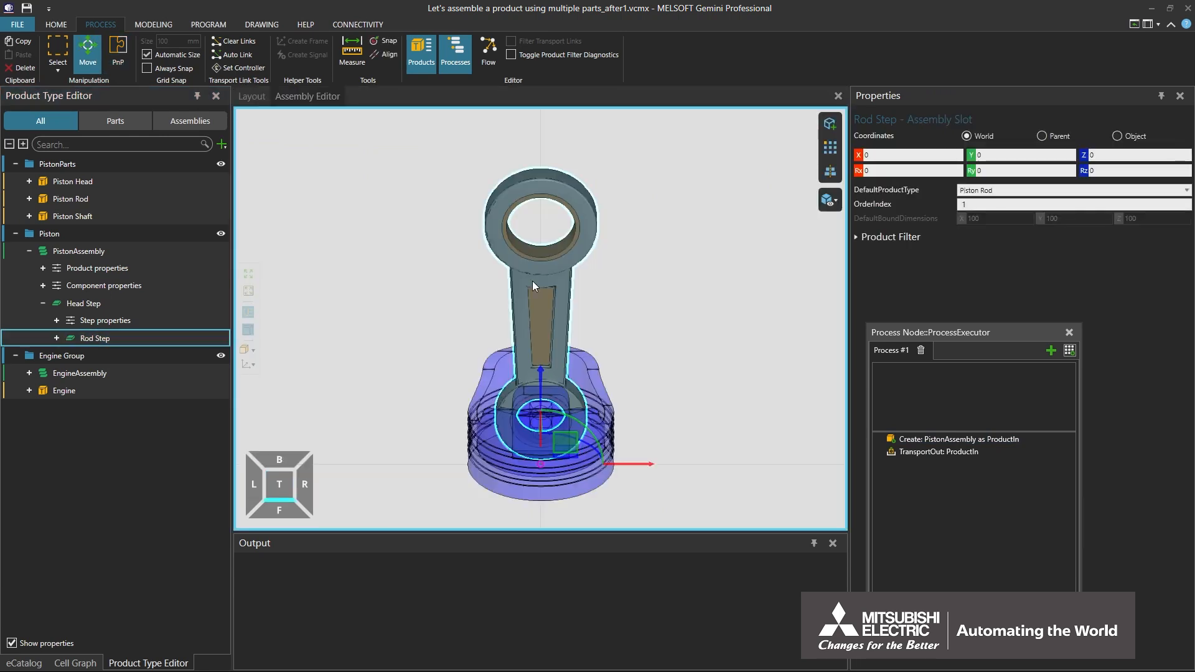
{"action": "left_click_drag", "start_coordinate": [591, 438], "coordinate": [544, 359]}
{"action": "right_click_drag", "start_coordinate": [543, 360], "coordinate": [515, 401]}
{"action": "left_click_drag", "start_coordinate": [572, 353], "coordinate": [541, 357]}
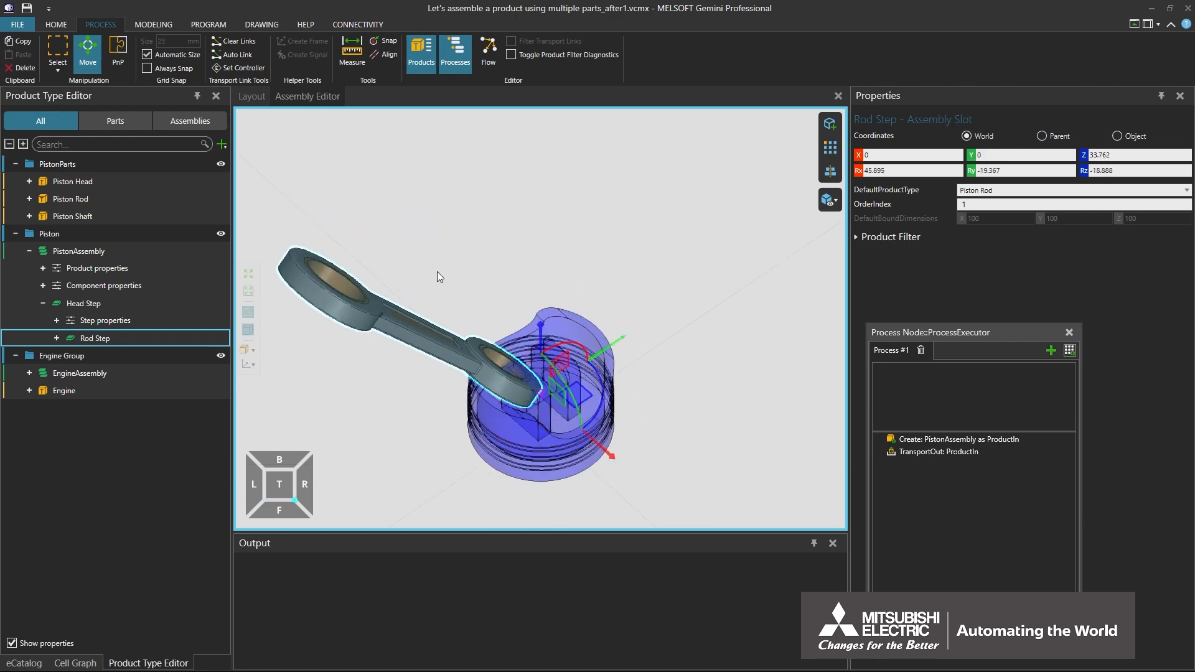
- In the layout, make Rod Step the Create statement's only assembly step, and run and reset the simulation
{"action": "left_click", "coordinate": [260, 102]}
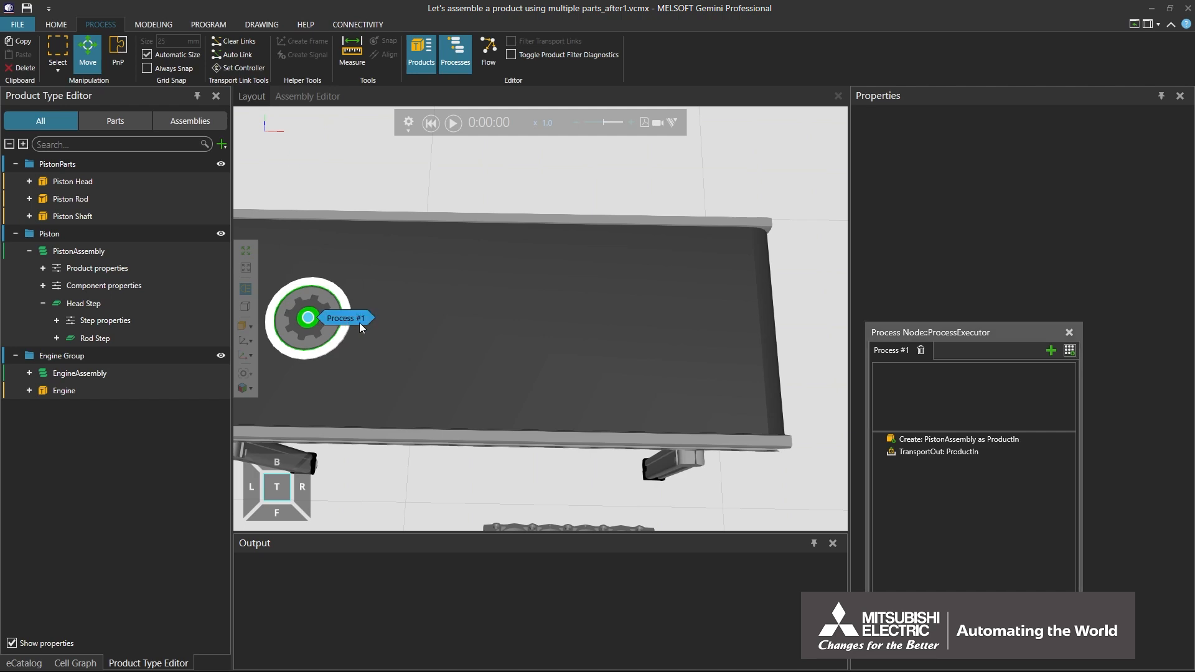
{"action": "left_click", "coordinate": [916, 443]}
{"action": "left_click", "coordinate": [1129, 154]}
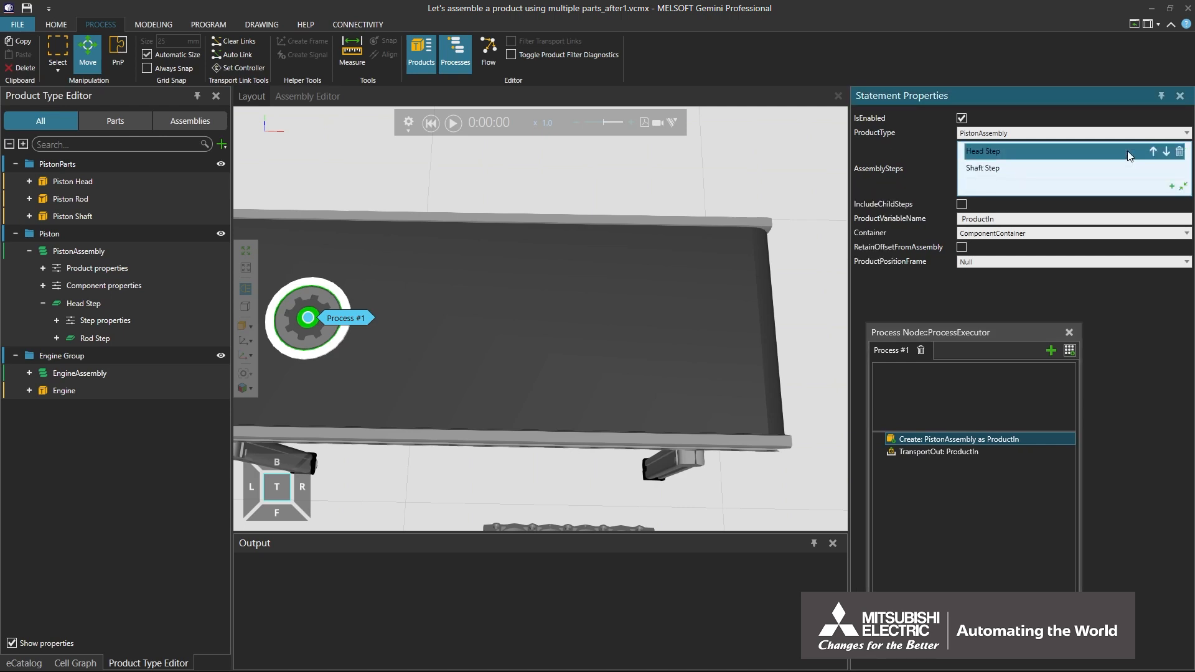
{"action": "left_click", "coordinate": [1172, 186]}
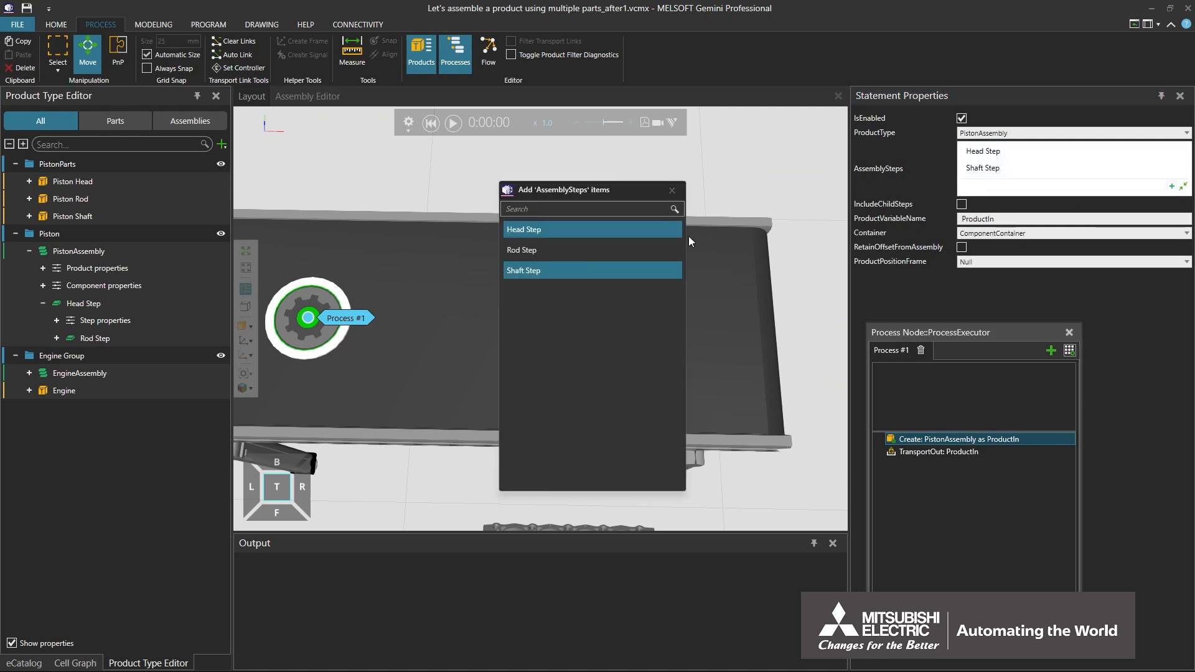
{"action": "left_click", "coordinate": [633, 249]}
{"action": "left_click", "coordinate": [626, 234]}
{"action": "left_click", "coordinate": [622, 267]}
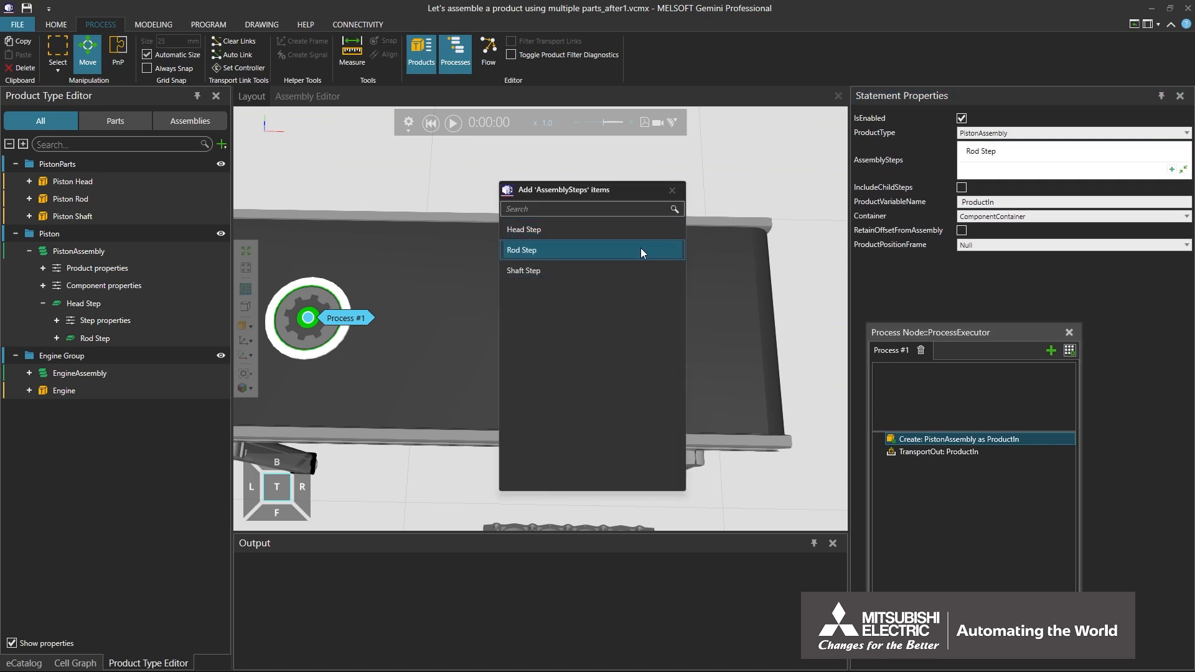
{"action": "left_click", "coordinate": [673, 190]}
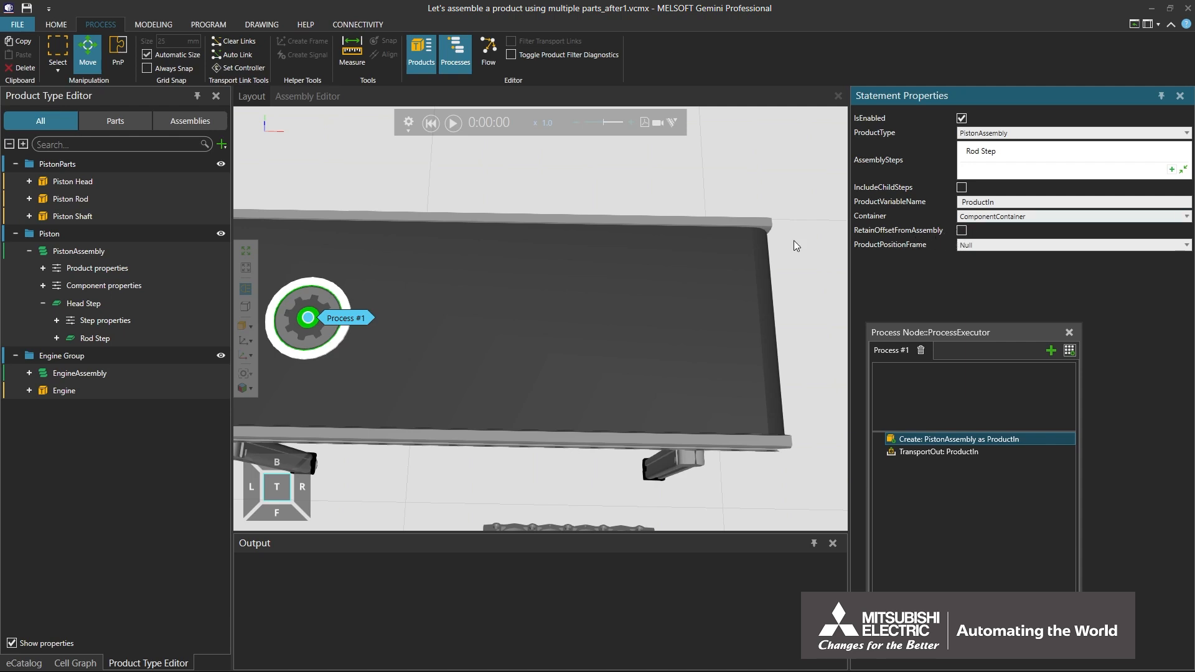
{"action": "left_click", "coordinate": [453, 124]}
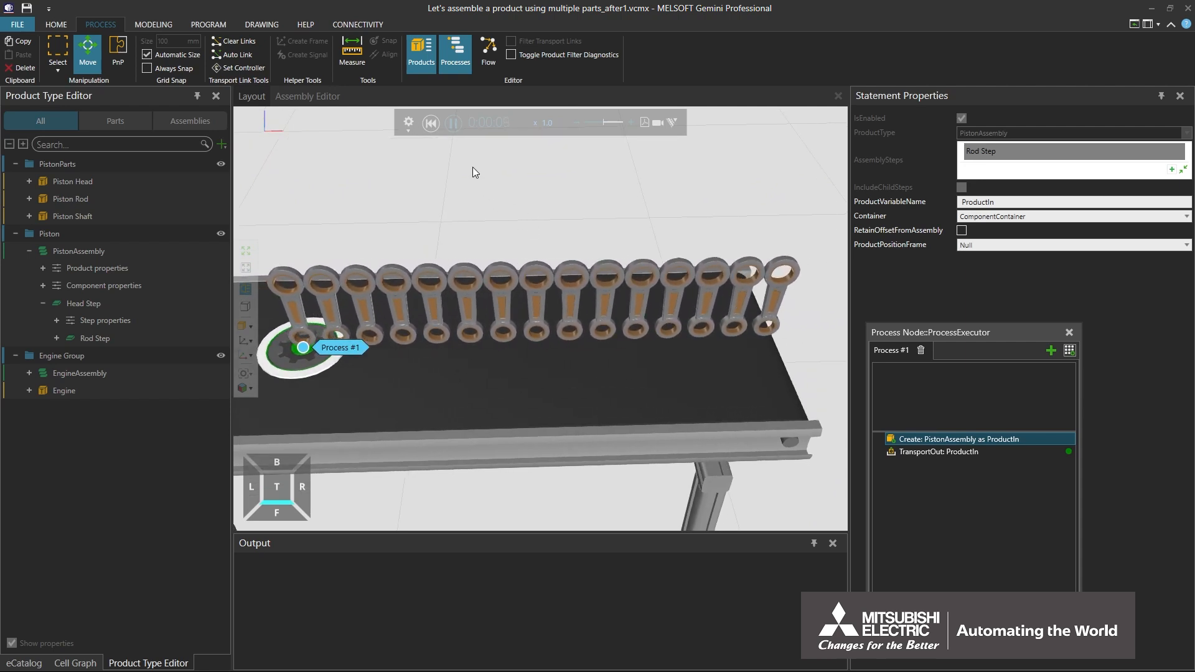
{"action": "left_click", "coordinate": [430, 124]}
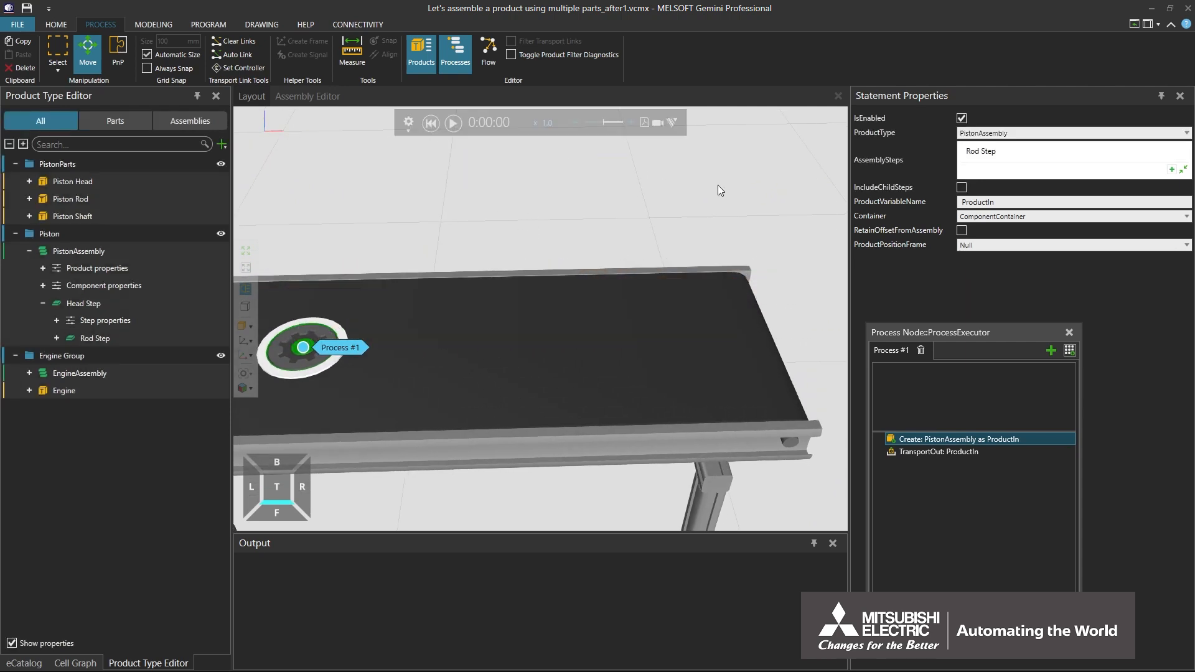
- Enable RetainOffsetFromAssembly for the Create statement, run the simulation to inspect the rods' orientation, and reset it
{"action": "left_click", "coordinate": [961, 230]}
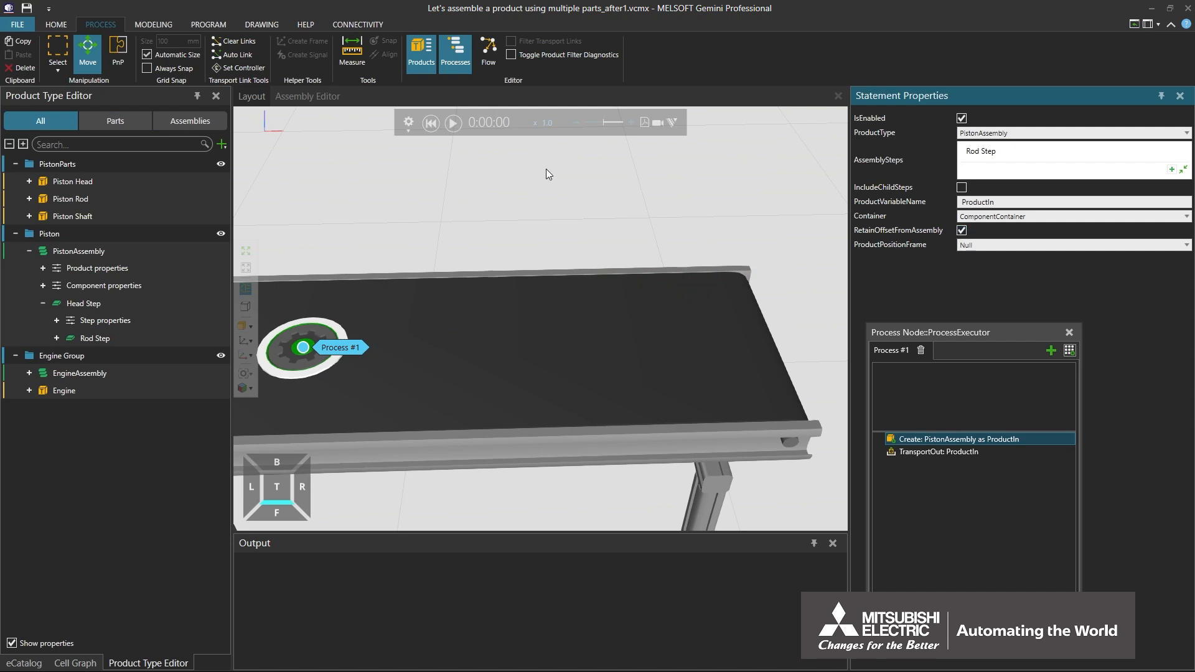
{"action": "left_click", "coordinate": [453, 123]}
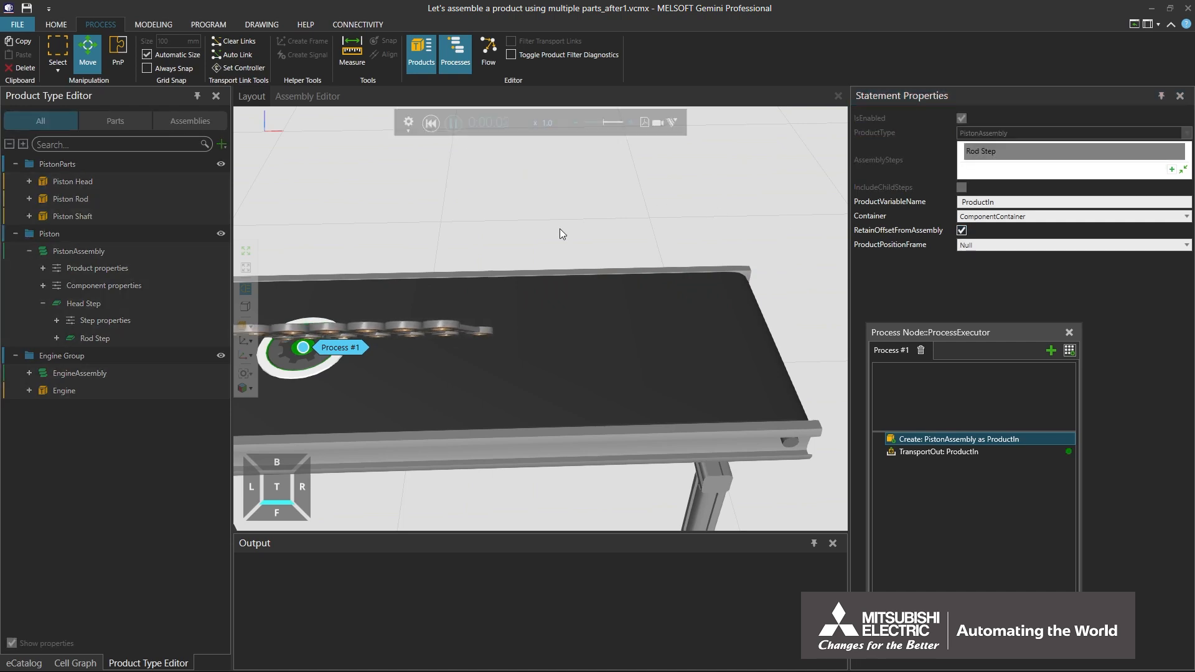
{"action": "right_click_drag", "start_coordinate": [559, 231], "coordinate": [539, 237]}
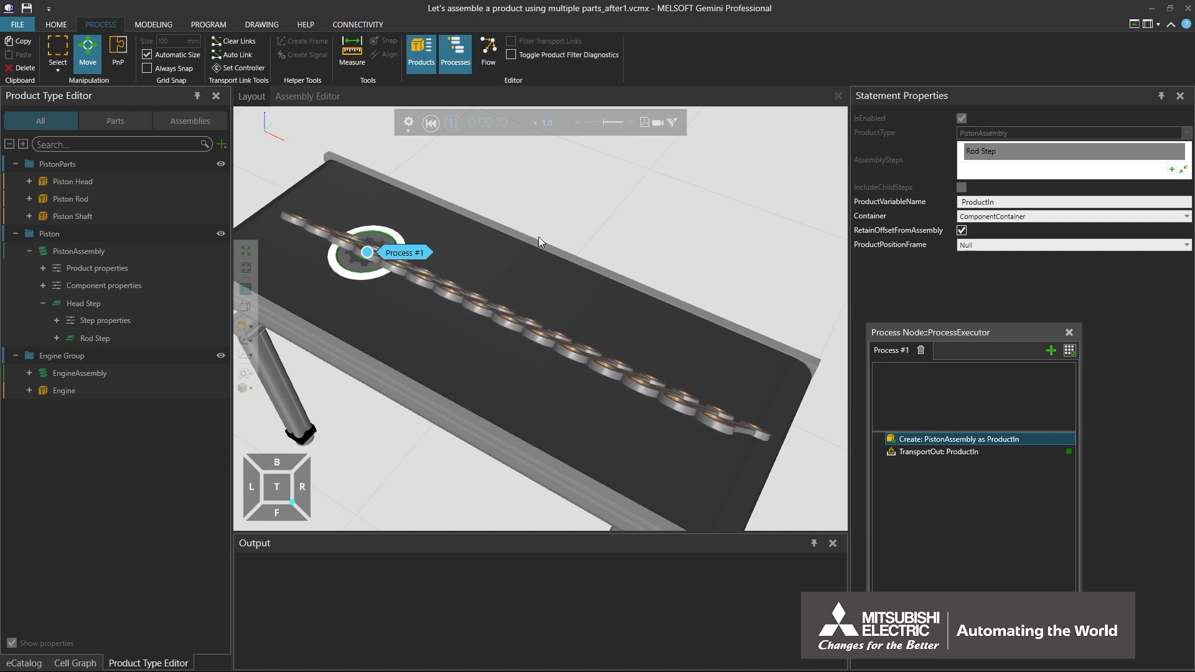
{"action": "left_click", "coordinate": [430, 124]}
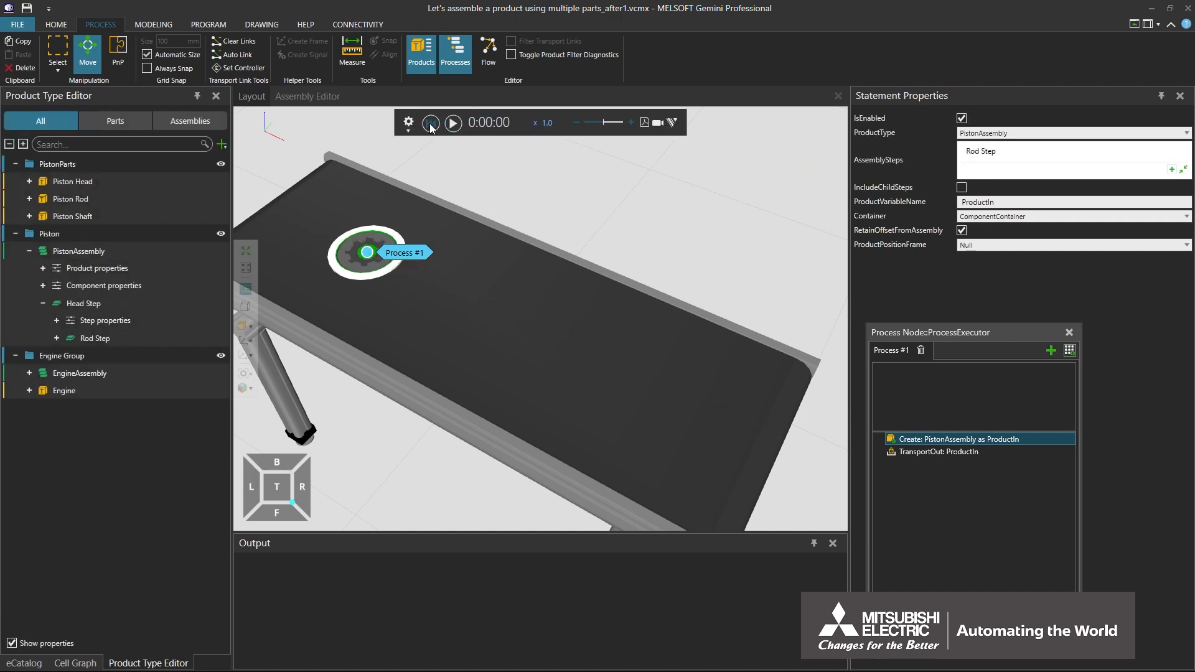
- Reset the Rod Step slot's Z position and all its rotations to 0 in the Assembly Editor, and close the editor
{"action": "left_click", "coordinate": [293, 97]}
{"action": "left_click", "coordinate": [345, 302]}
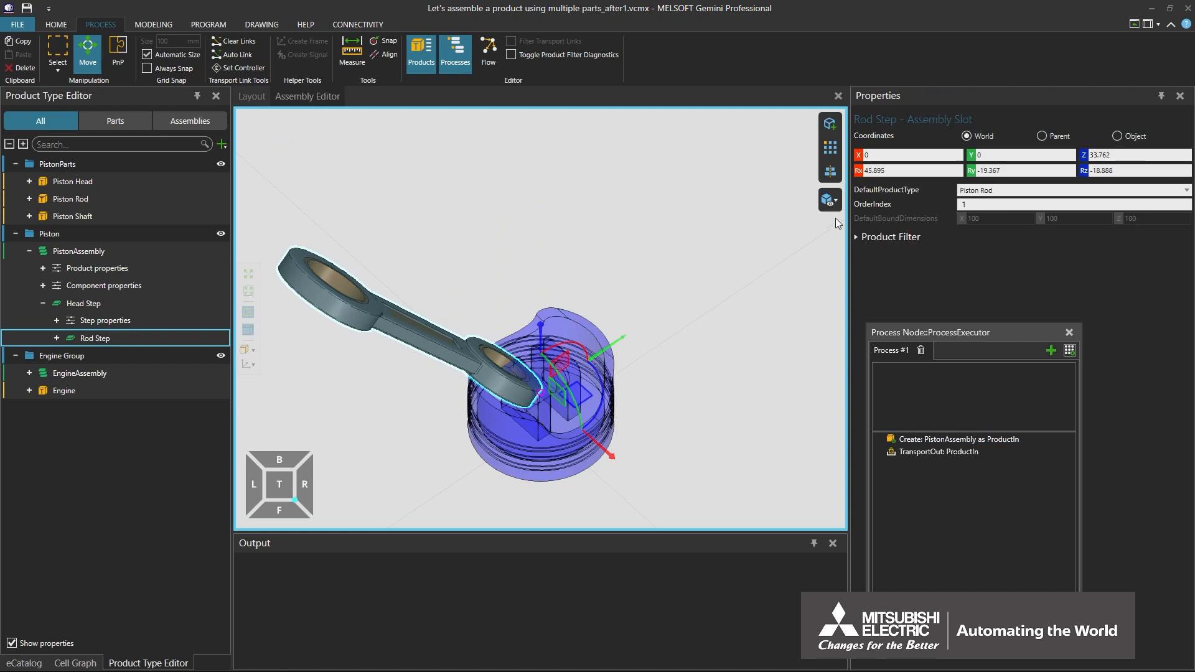
{"action": "left_click", "coordinate": [857, 171]}
{"action": "left_click", "coordinate": [971, 171]}
{"action": "left_click", "coordinate": [1083, 156]}
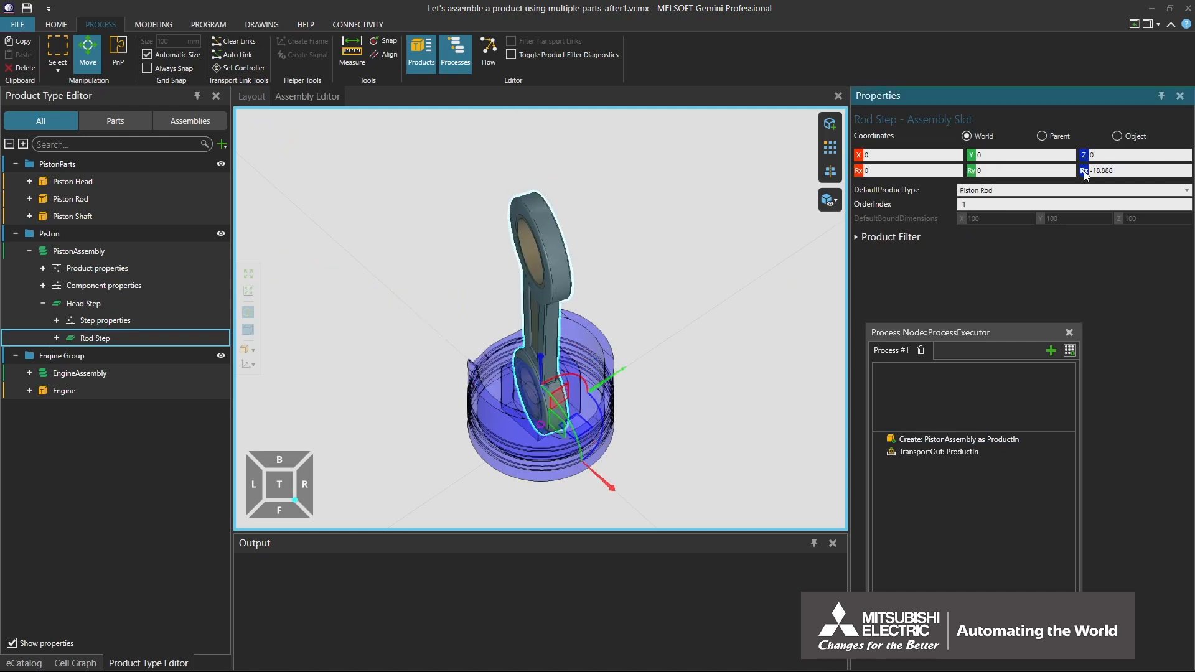
{"action": "left_click", "coordinate": [1083, 170]}
{"action": "right_click_drag", "start_coordinate": [671, 382], "coordinate": [631, 361]}
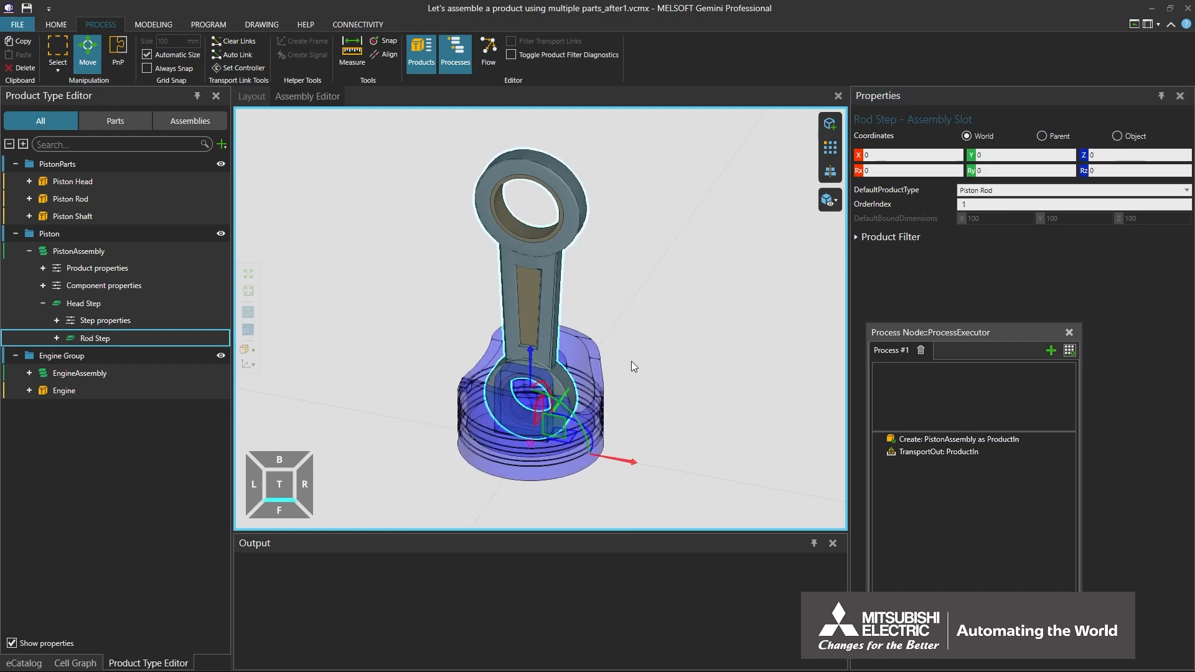
{"action": "left_click", "coordinate": [838, 97]}
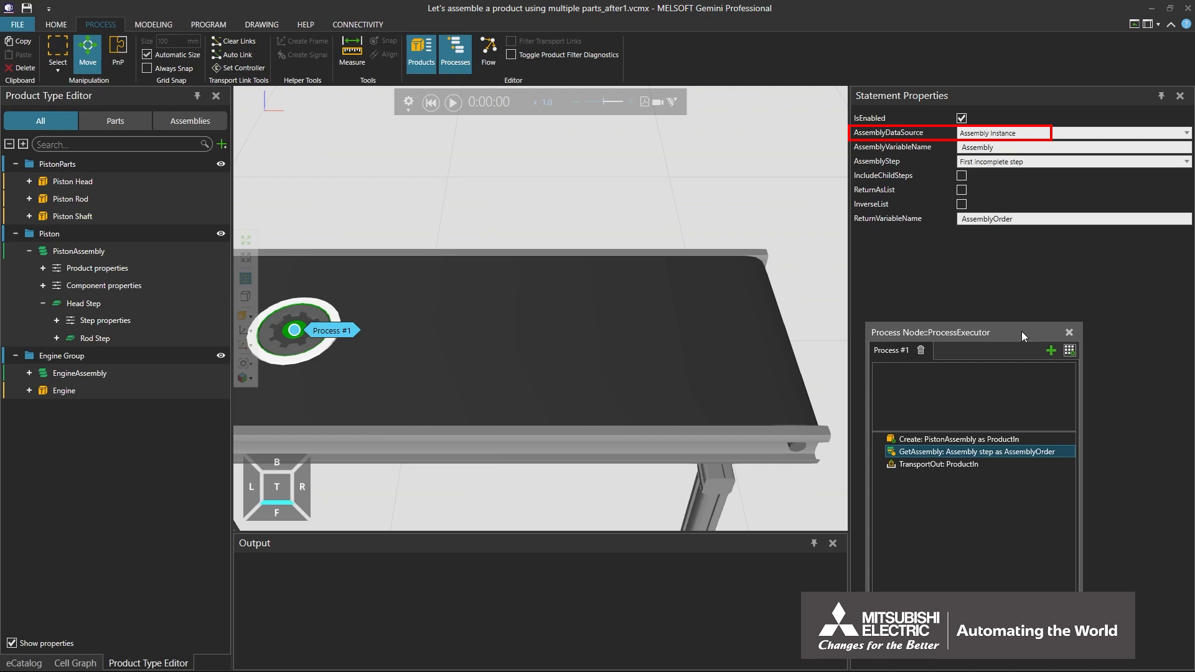
- Set the GetAssembly statement's AssemblyDataSource to Assembly Product Type and its Assembly to PistonAssembly, and open the assembly steps selection
{"action": "left_click", "coordinate": [1055, 132]}
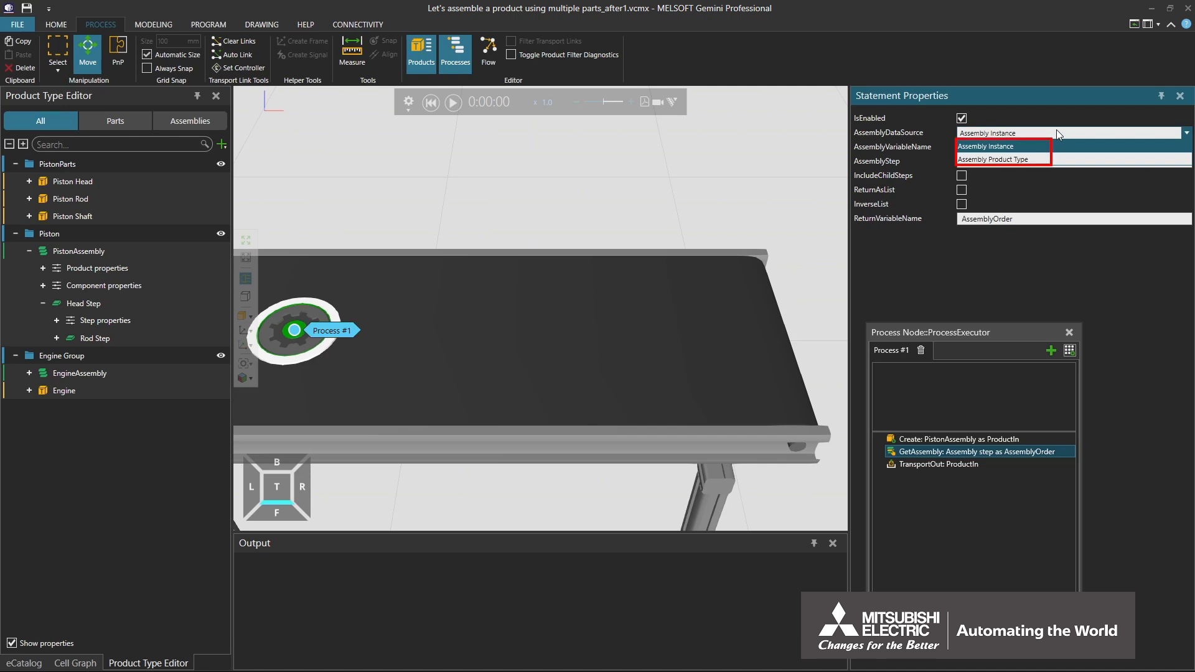
{"action": "left_click", "coordinate": [1056, 132]}
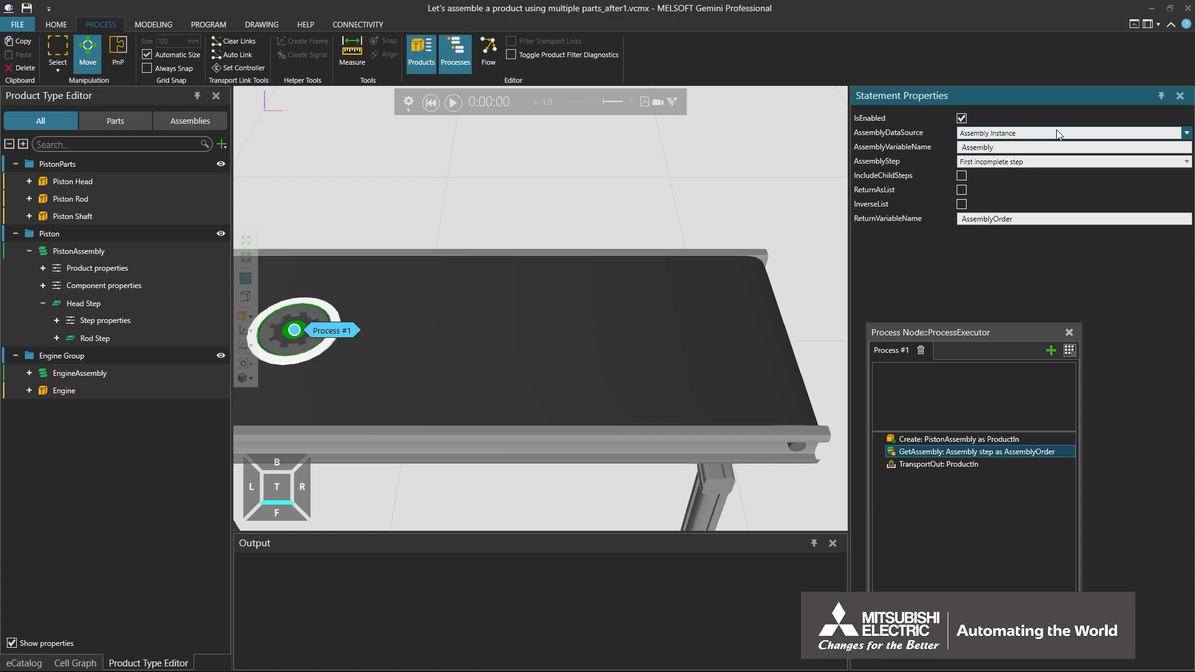
{"action": "left_click", "coordinate": [1057, 133]}
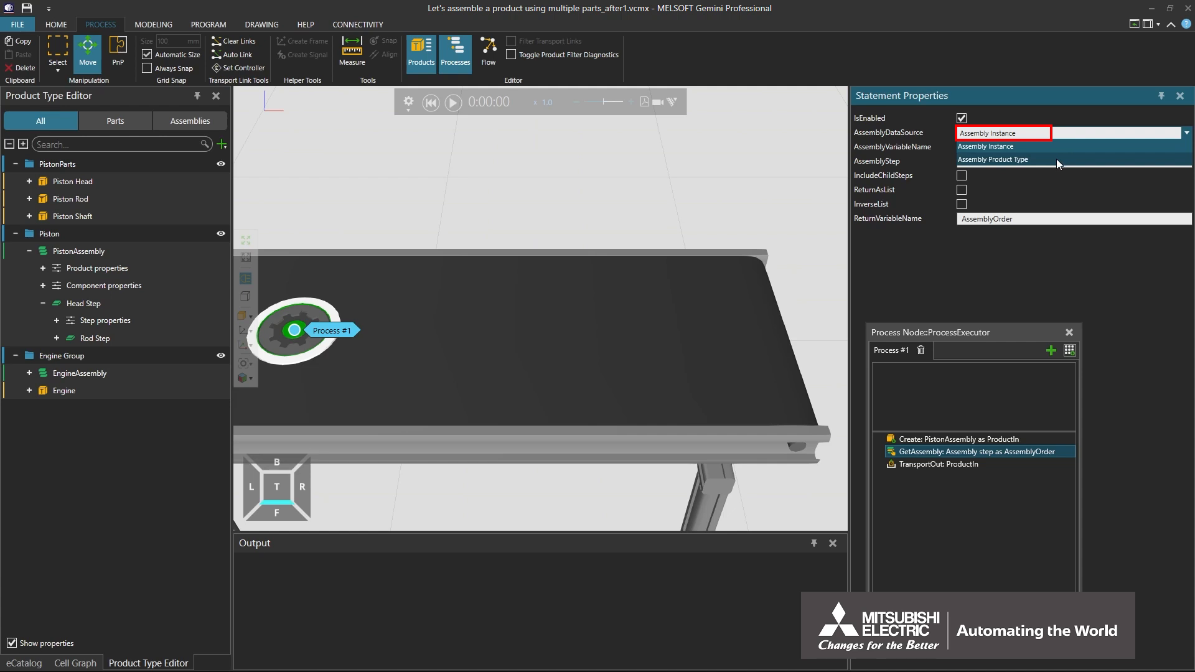
{"action": "left_click", "coordinate": [1057, 160]}
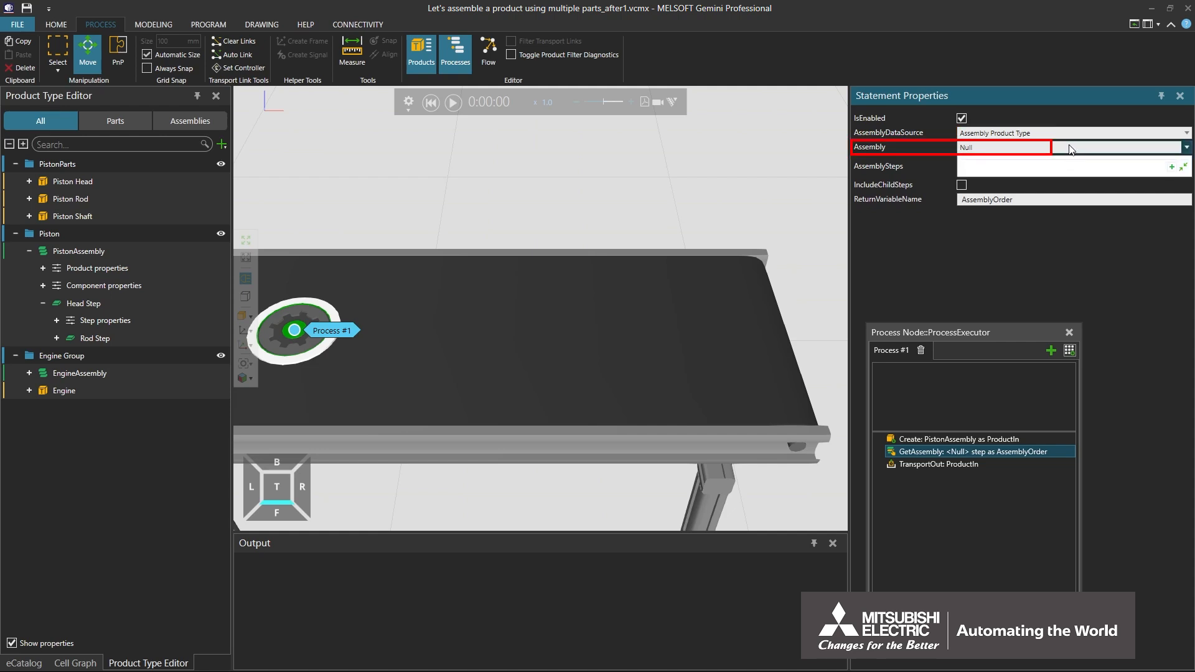
{"action": "left_click", "coordinate": [1069, 147]}
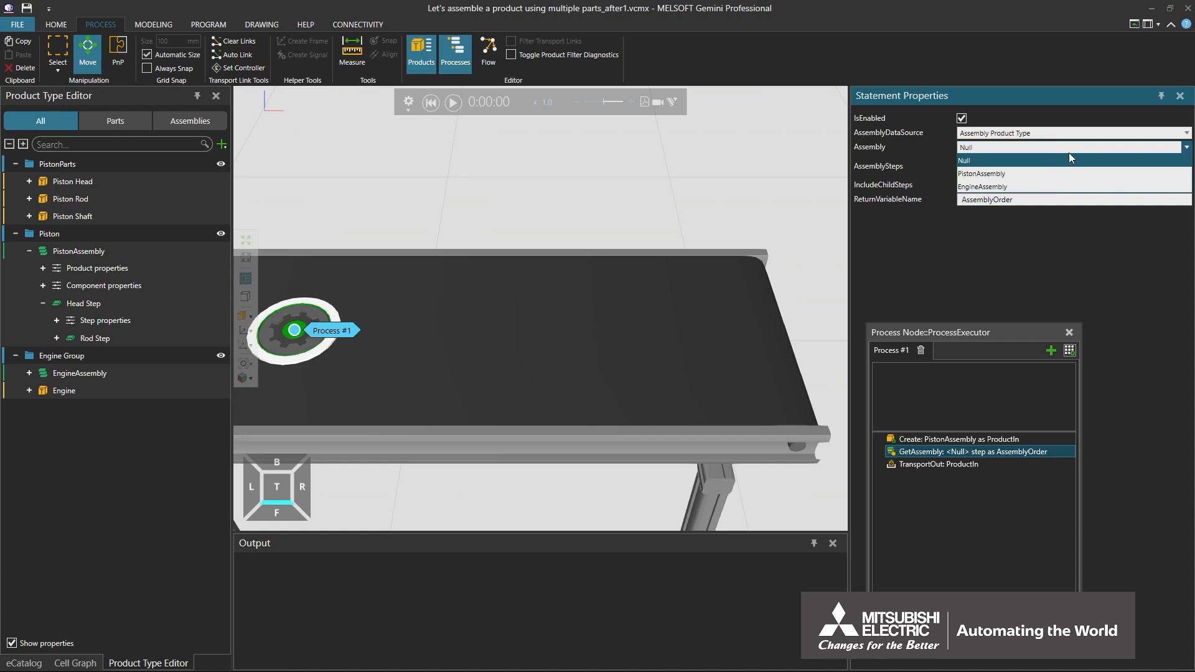
{"action": "left_click", "coordinate": [1069, 174]}
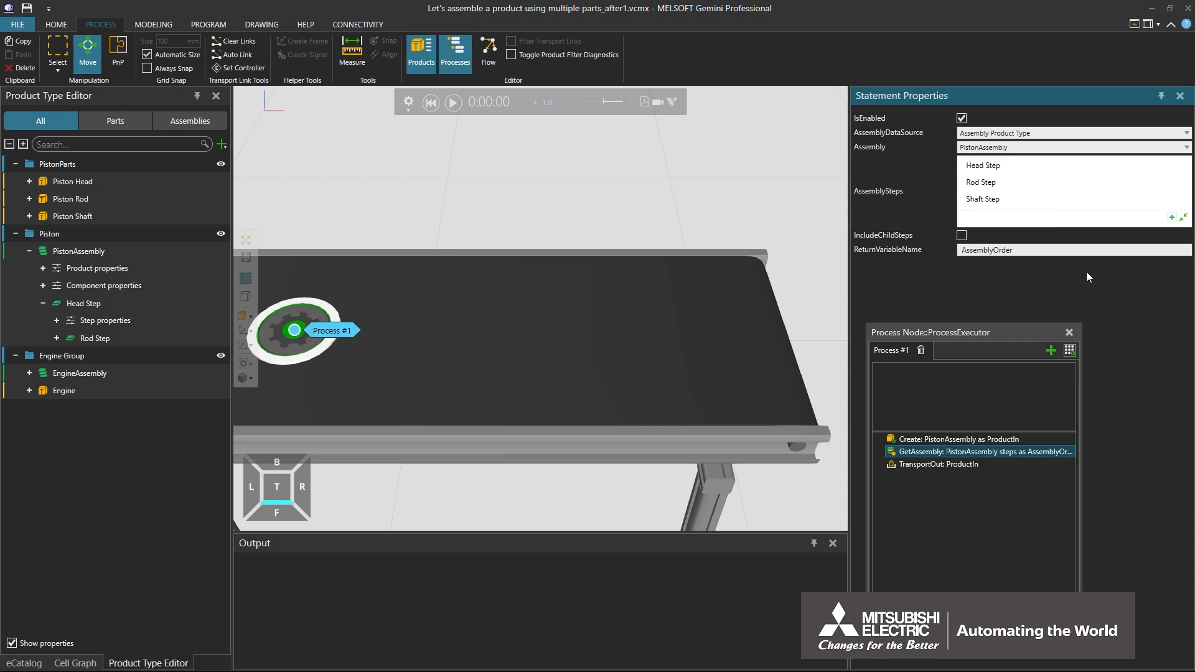
{"action": "left_click", "coordinate": [1172, 219]}
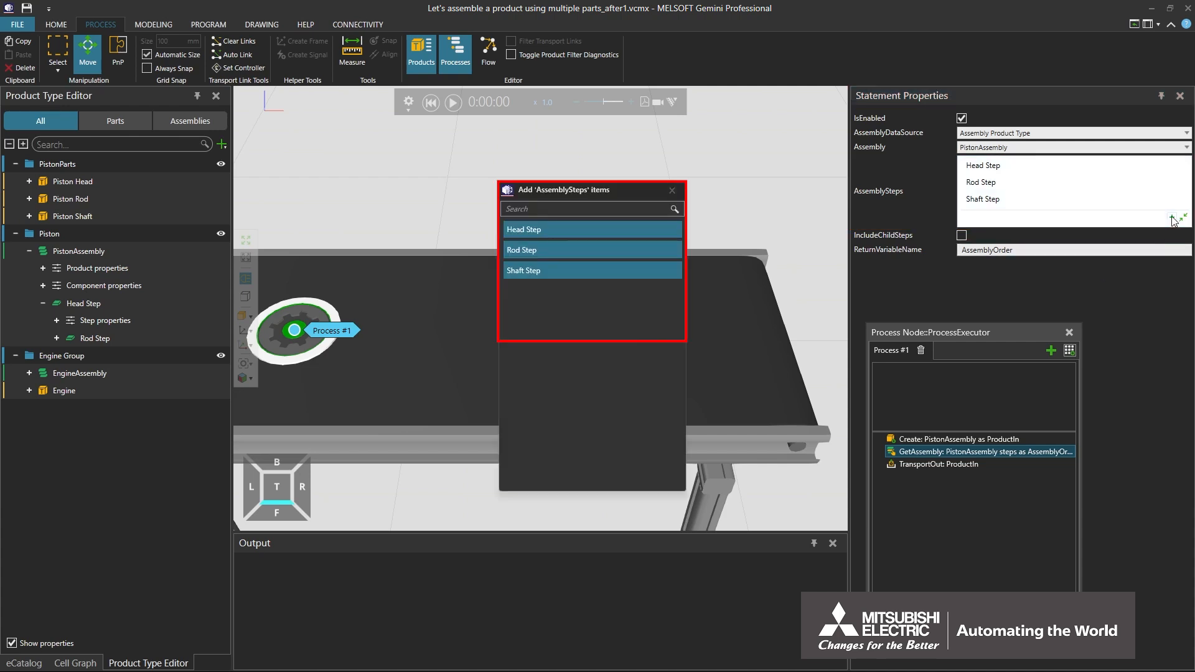